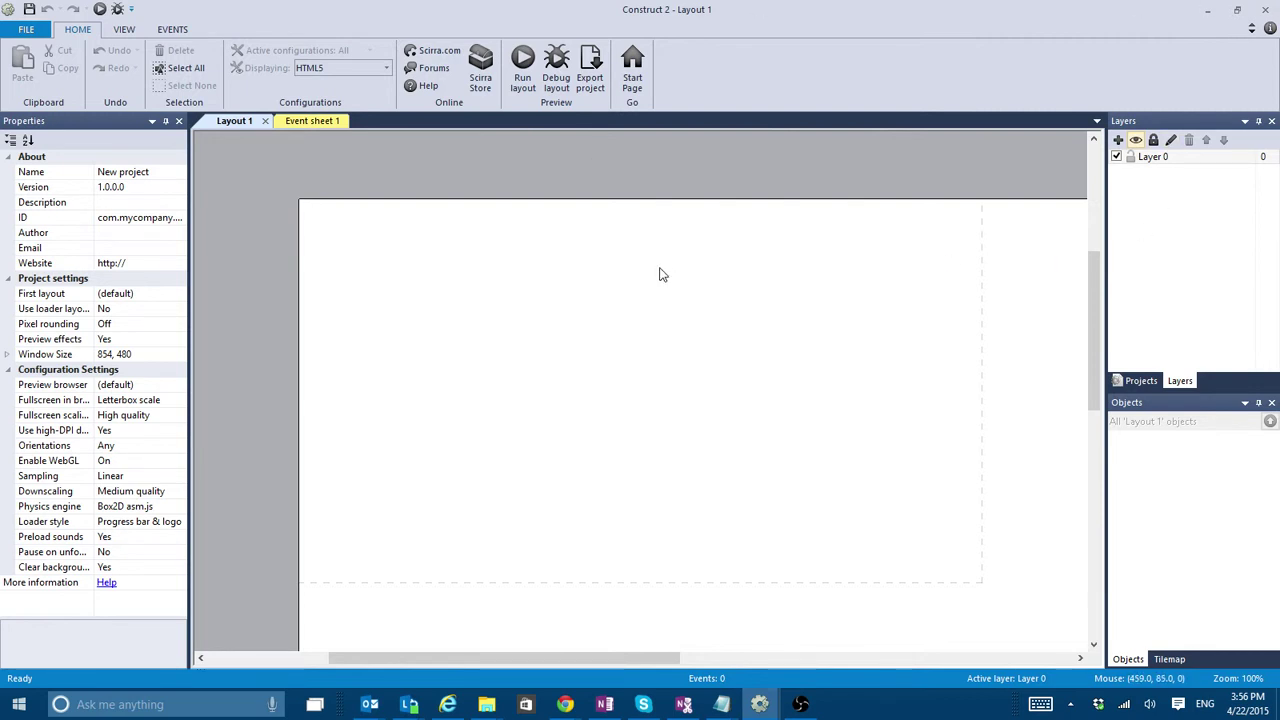
Insert a new Sprite object into Layout 1
click(471, 276)
double_click(489, 279)
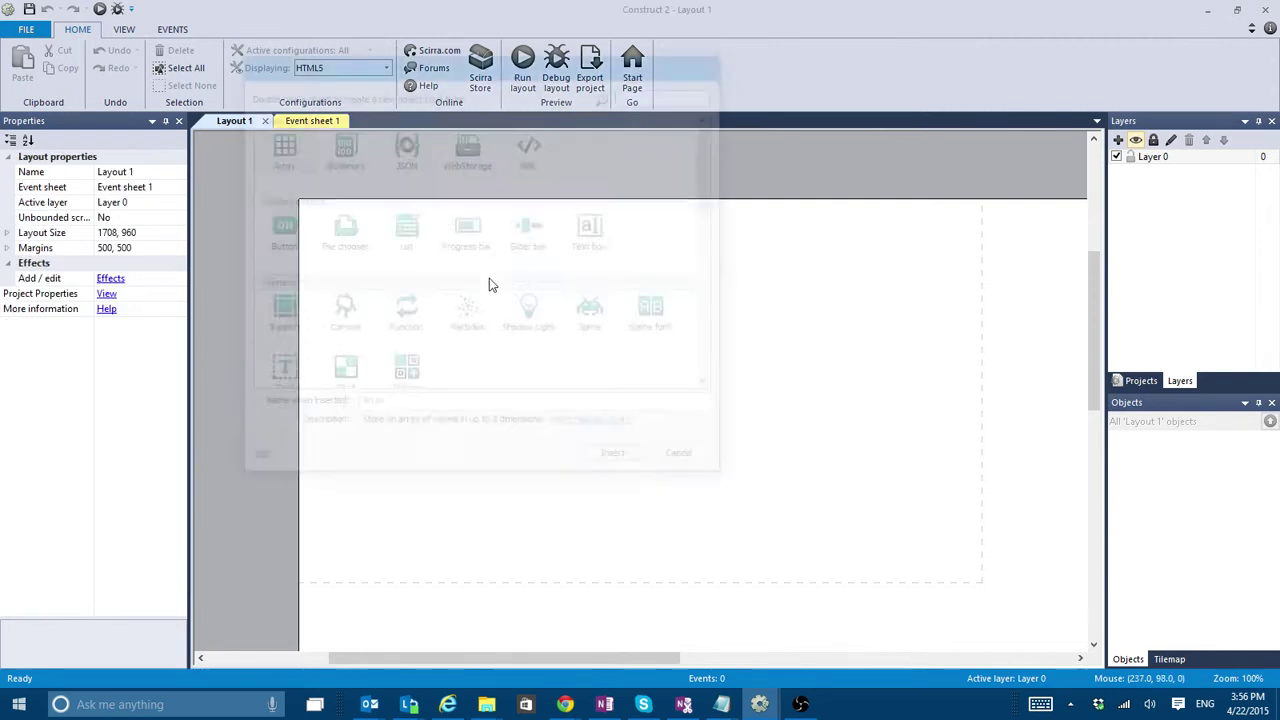
double_click(587, 310)
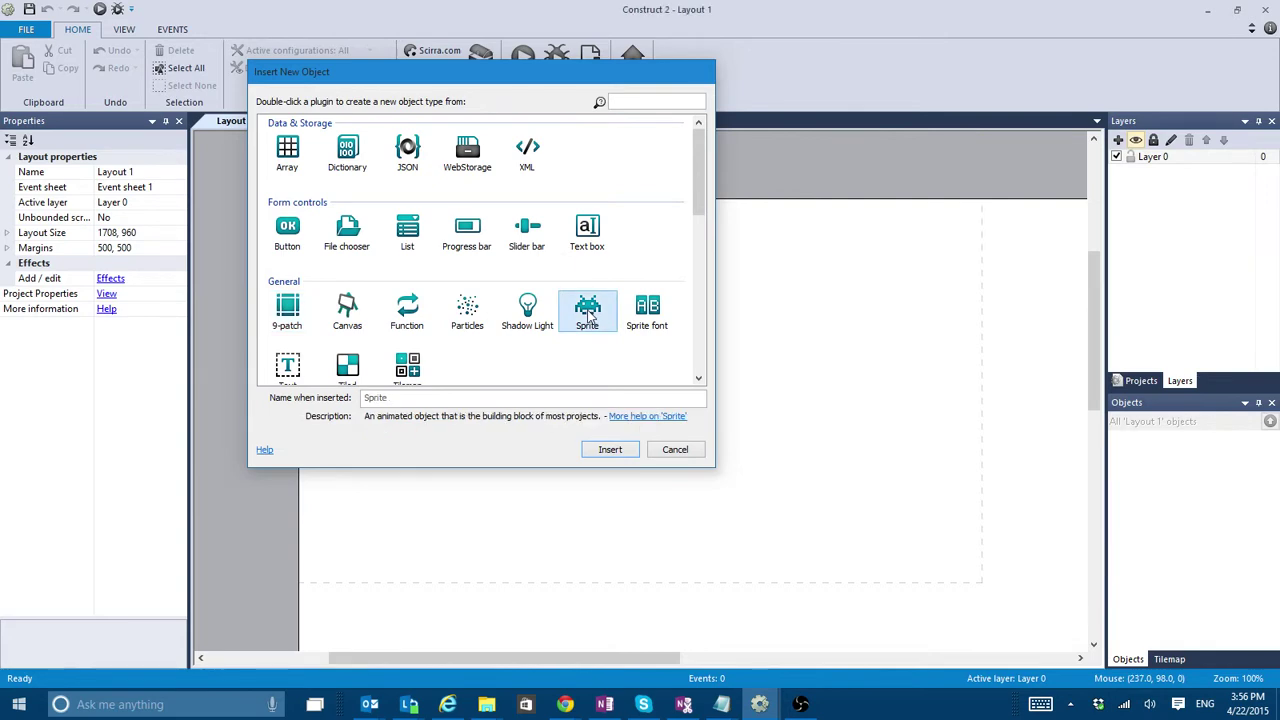
click(625, 214)
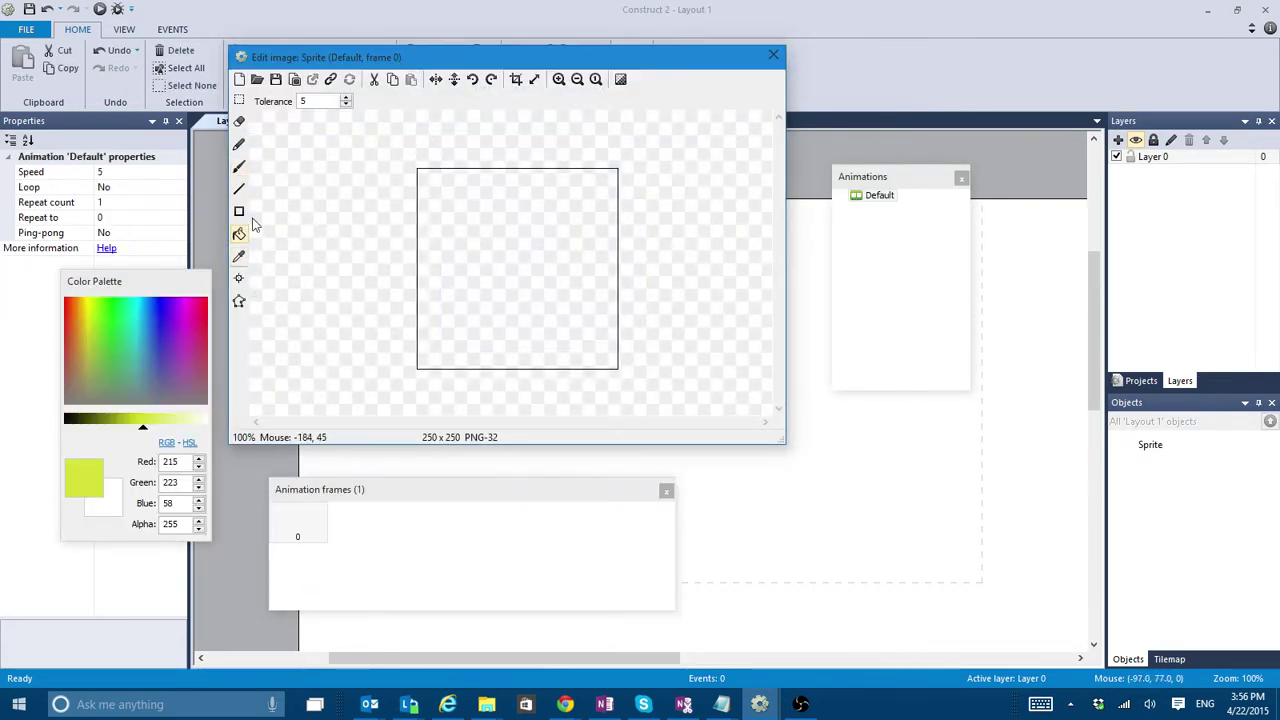
Fill the sprite image with red (248, 27, 64), then place it near the layout's upper-left corner at about 53 by 59 pixels
click(203, 326)
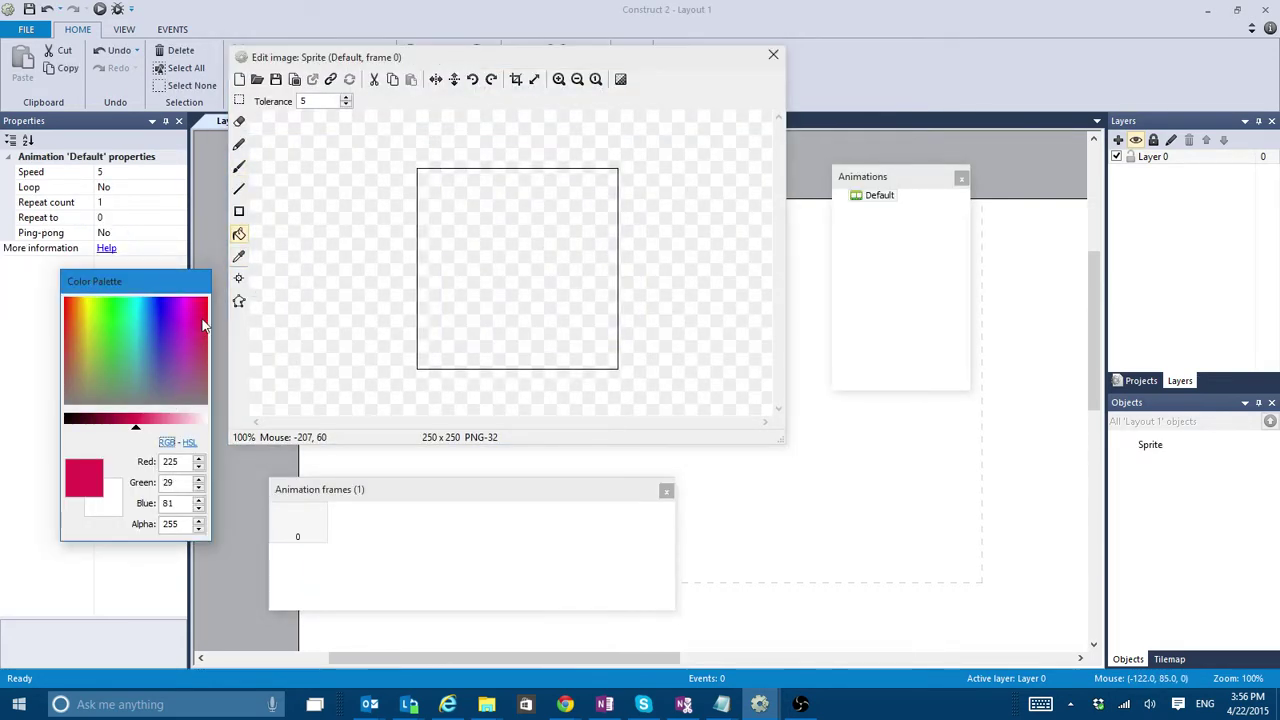
click(205, 310)
click(437, 342)
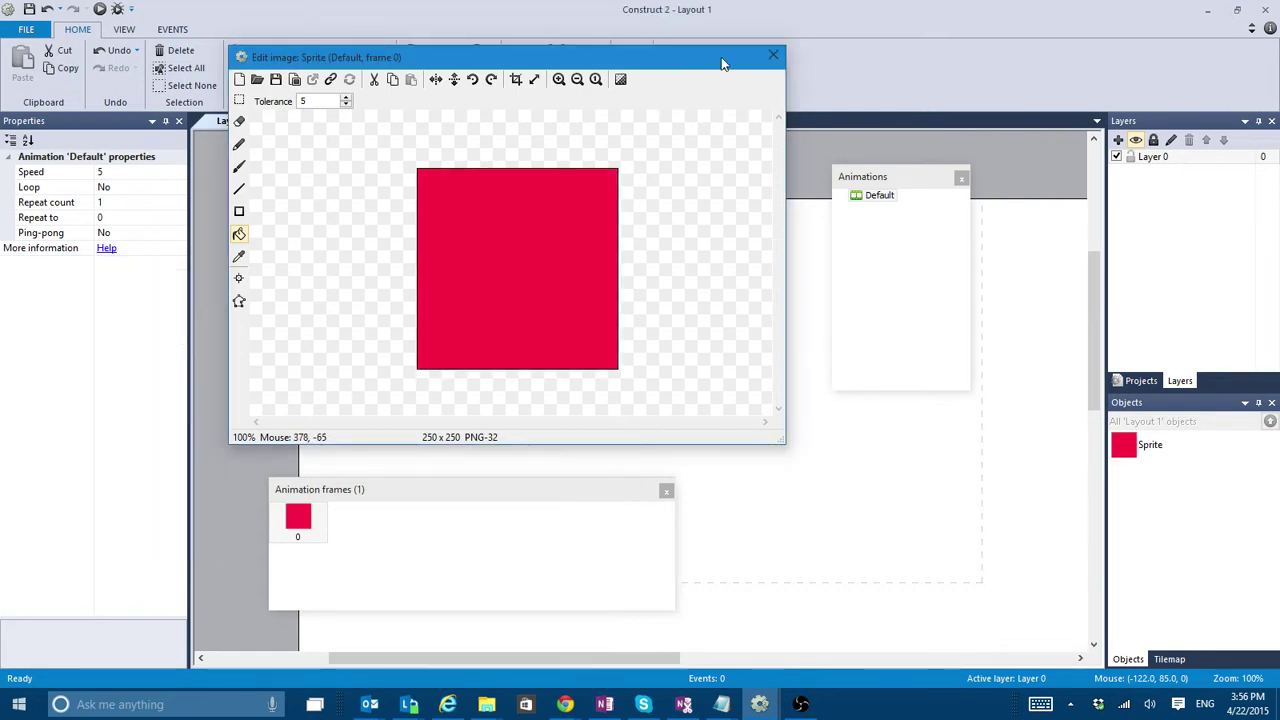
click(773, 55)
drag(525, 177, 520, 314)
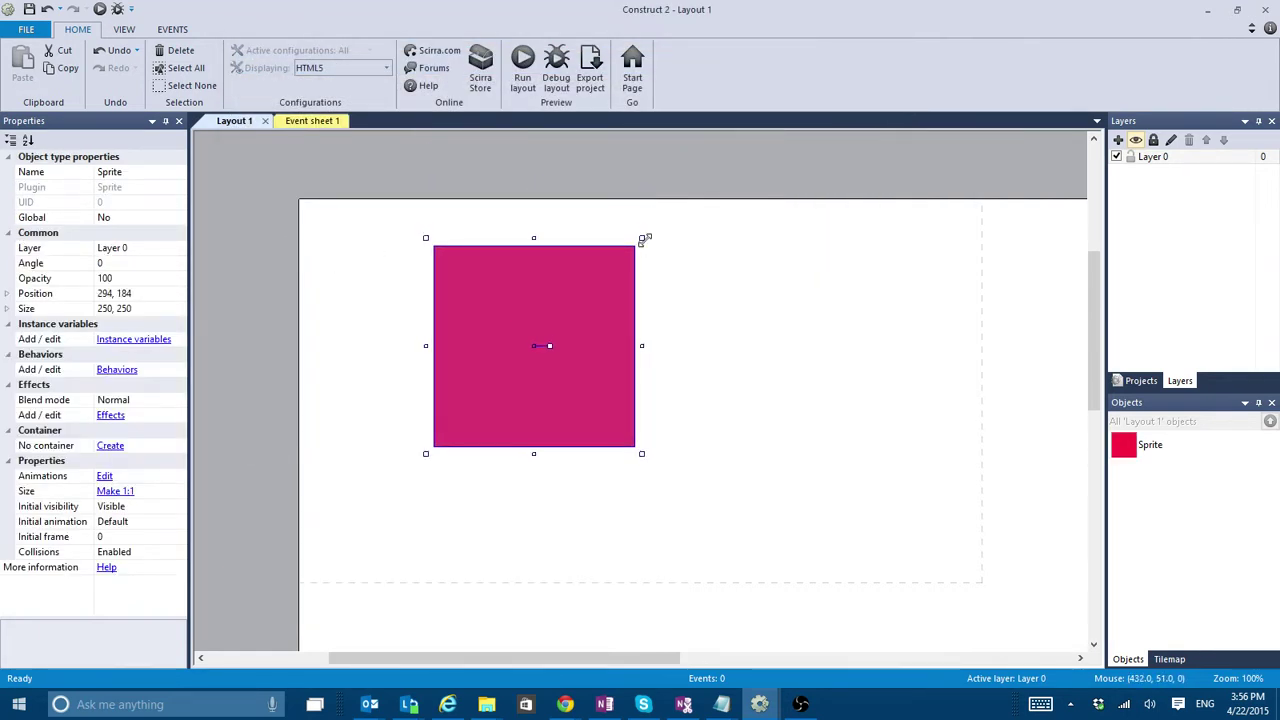
drag(644, 239, 436, 279)
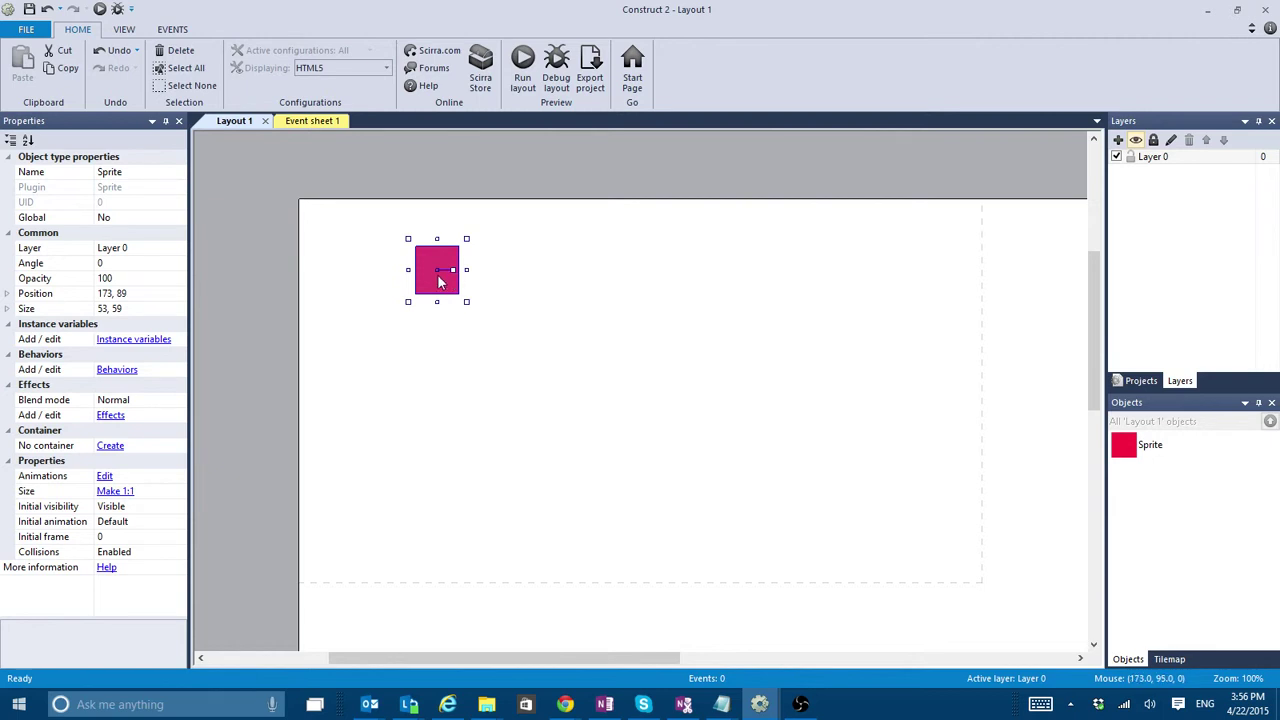
Draw a black gun-barrel outline on the red sprite's image with 6-thick lines, from near the centre to the right edge
double_click(450, 275)
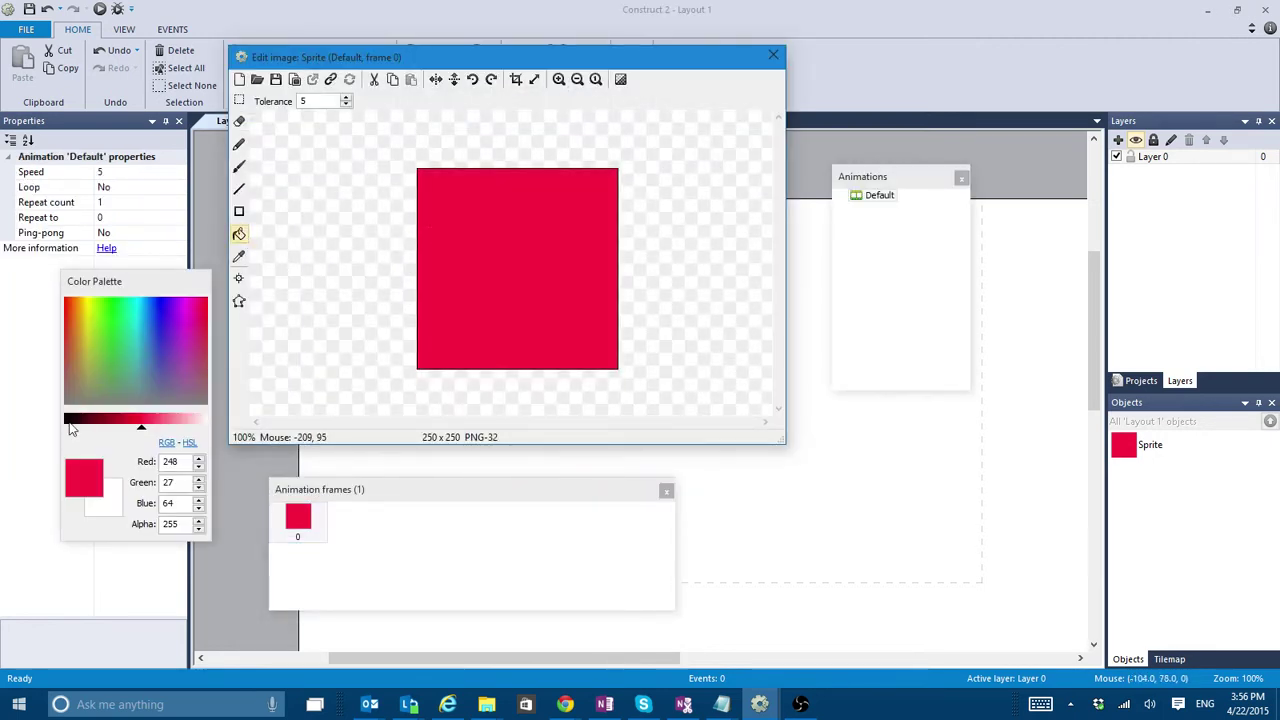
click(68, 427)
click(239, 189)
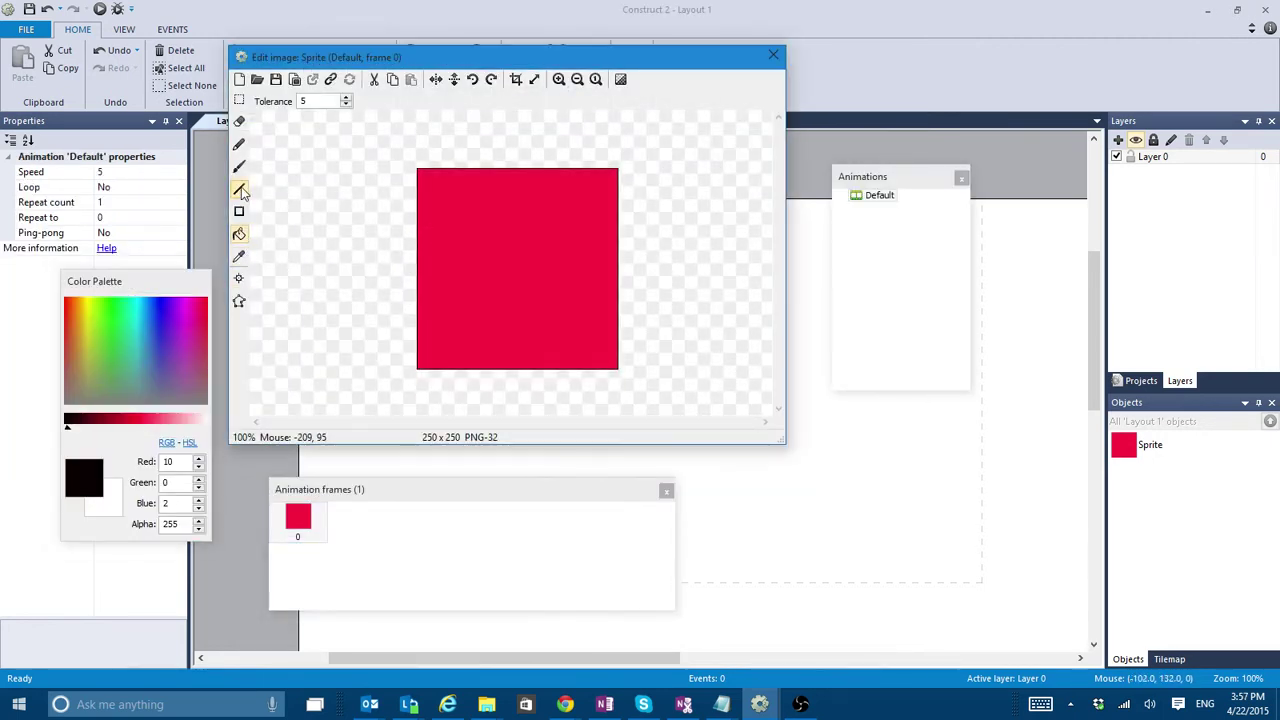
drag(534, 247, 642, 256)
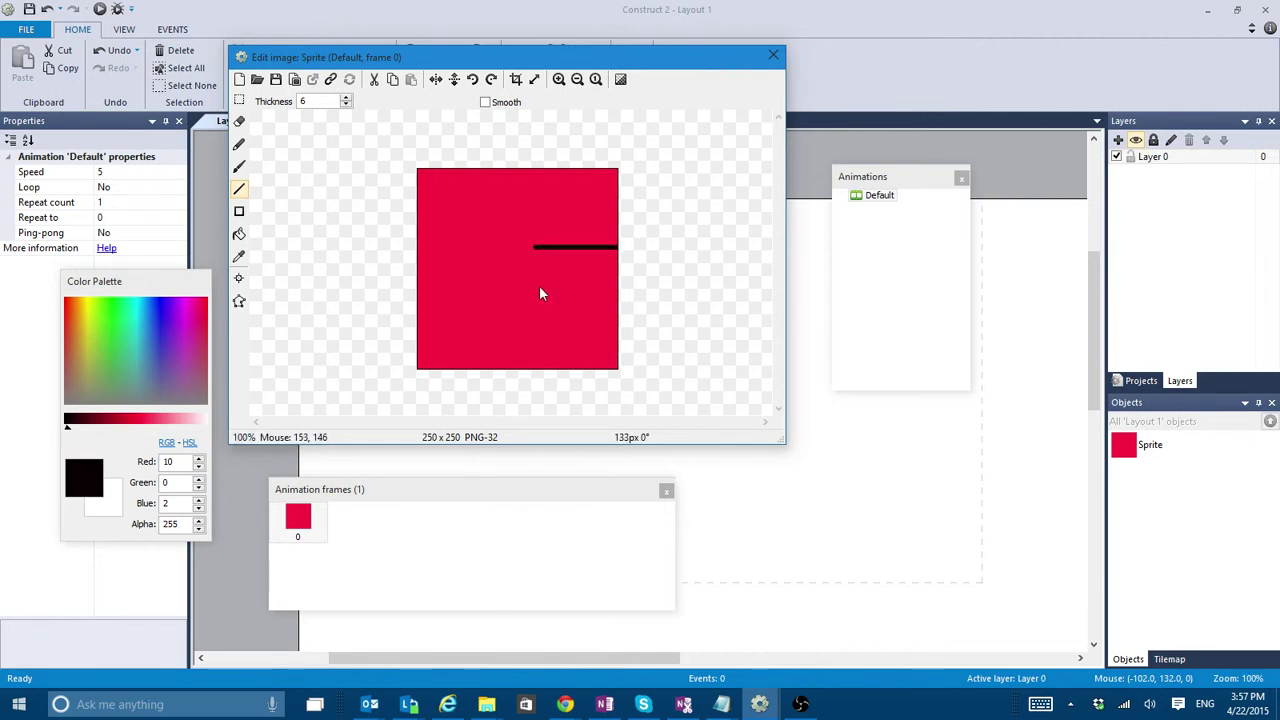
drag(536, 287, 632, 295)
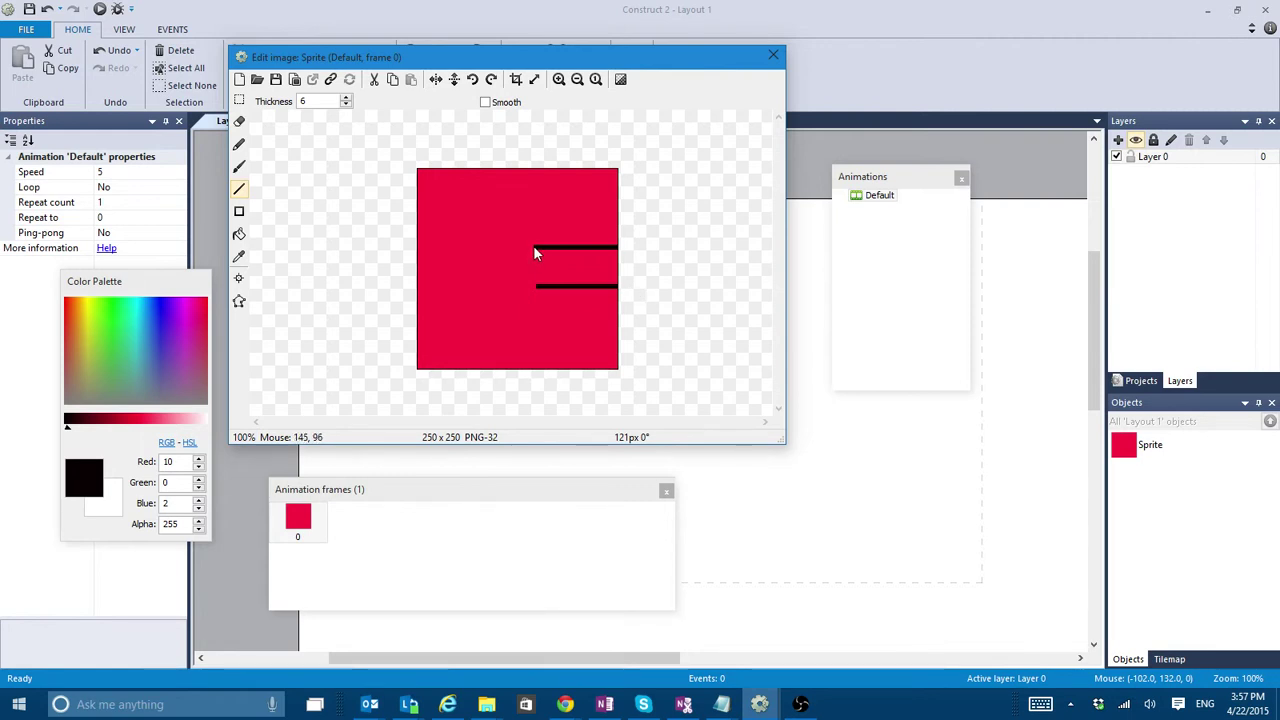
drag(534, 248, 533, 289)
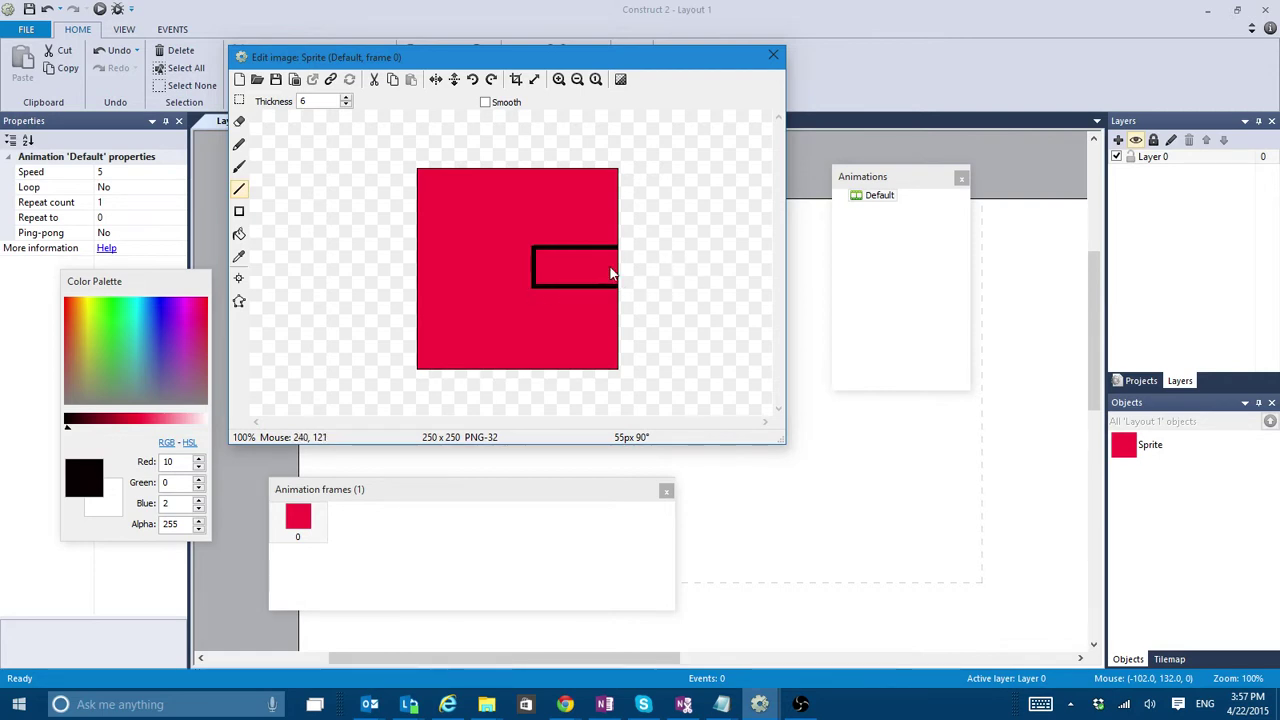
drag(601, 265, 645, 278)
click(773, 56)
click(505, 174)
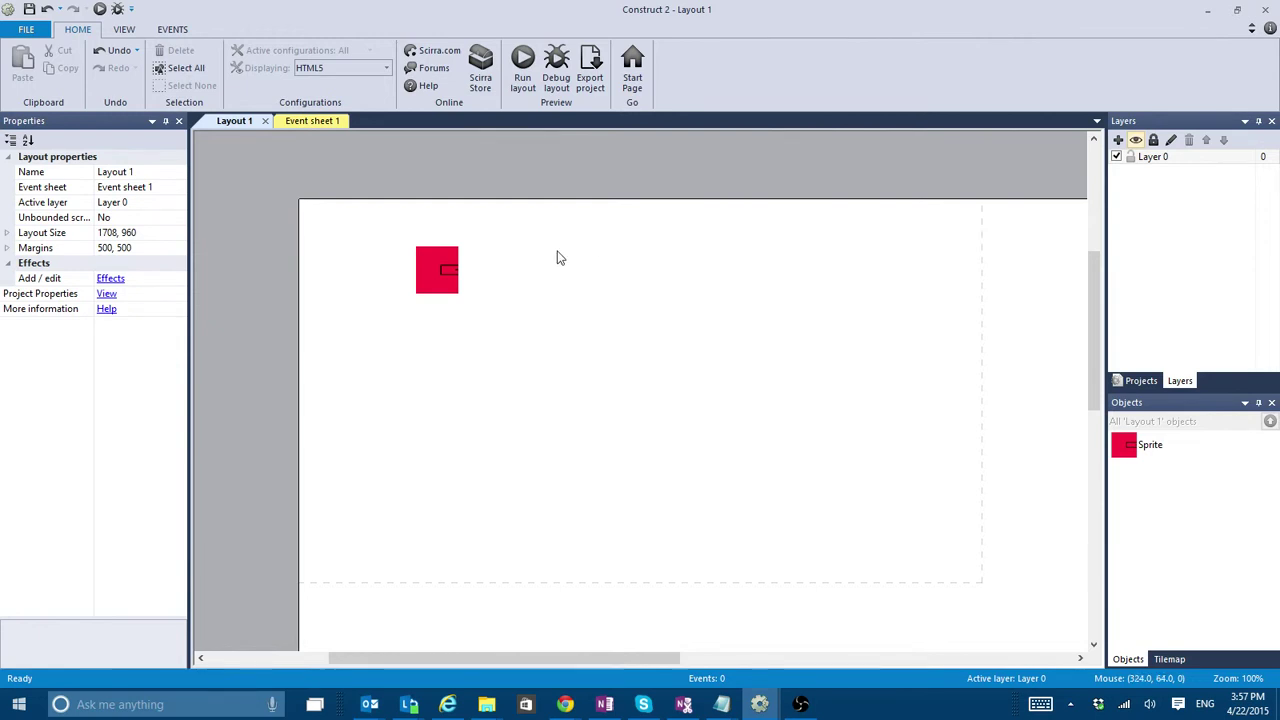
Add the Turret behavior to the red sprite
click(456, 285)
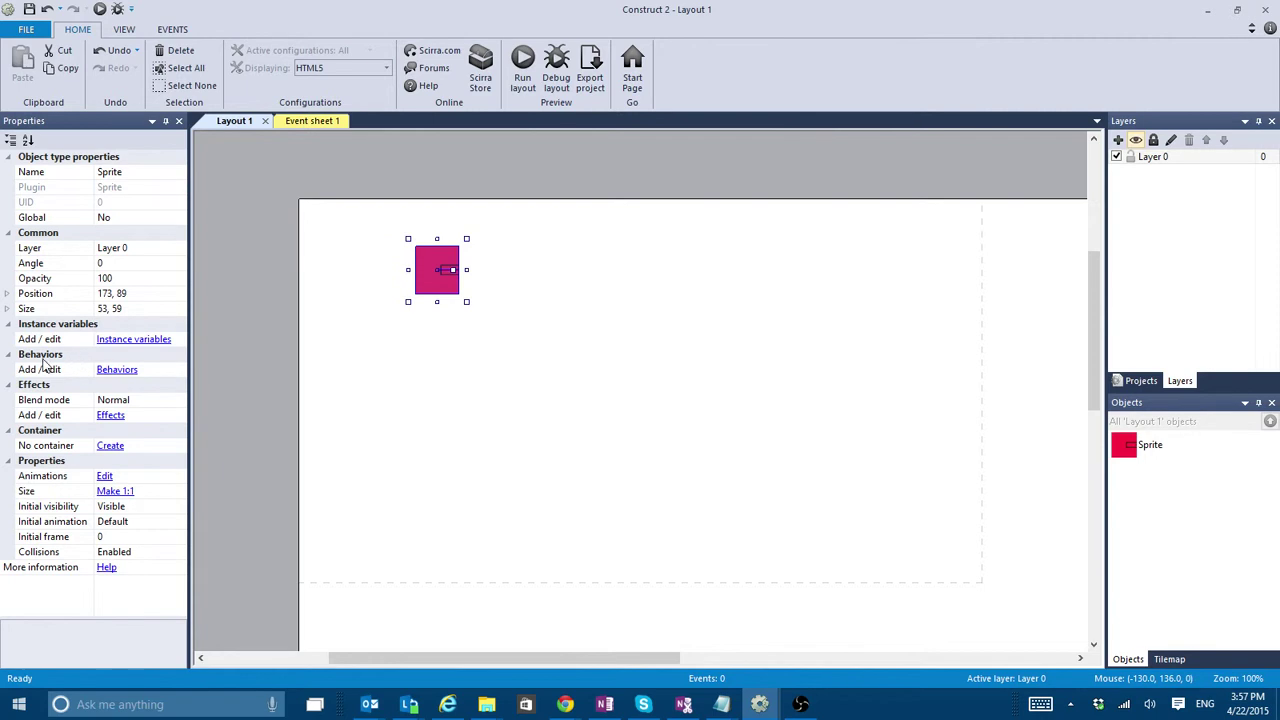
click(127, 371)
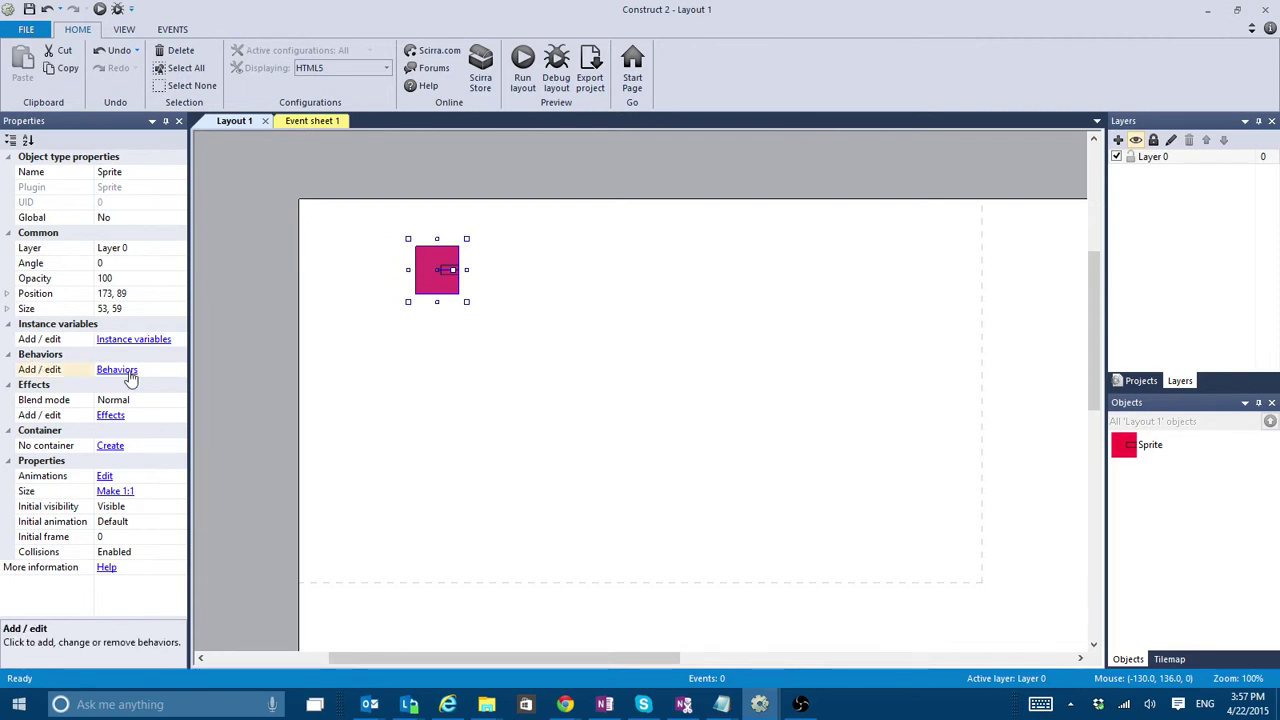
click(292, 212)
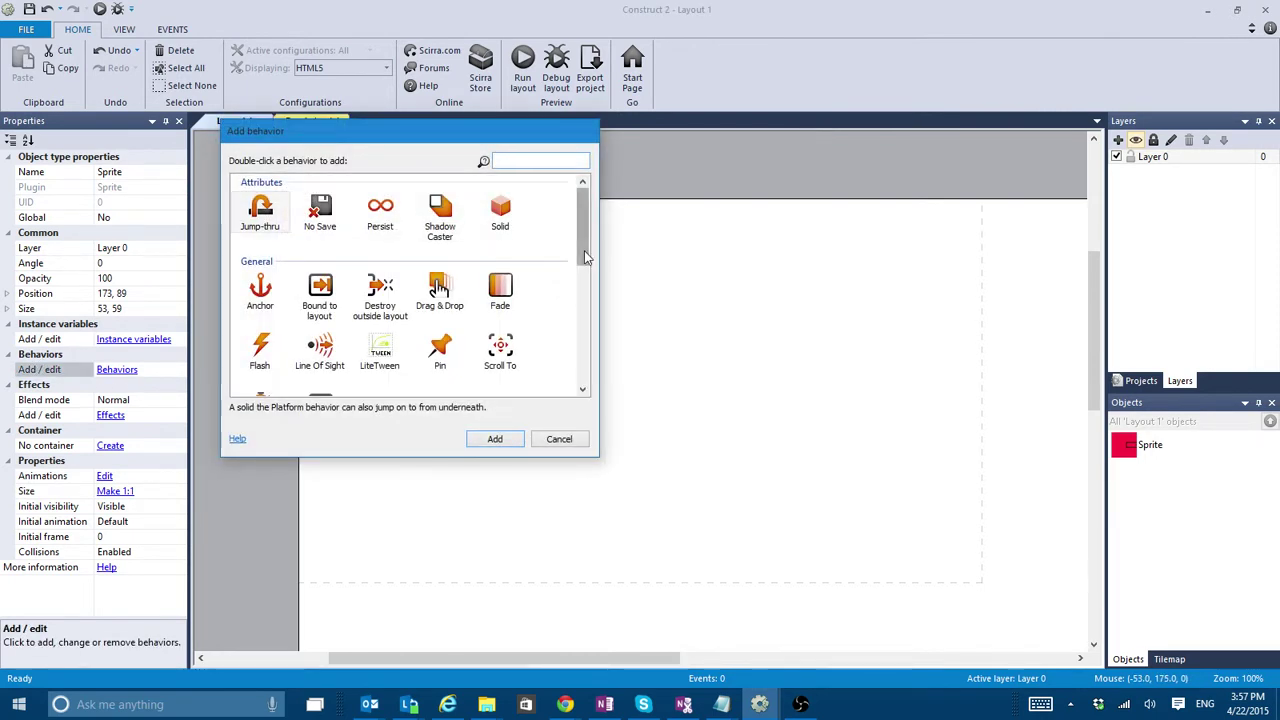
drag(584, 250, 586, 358)
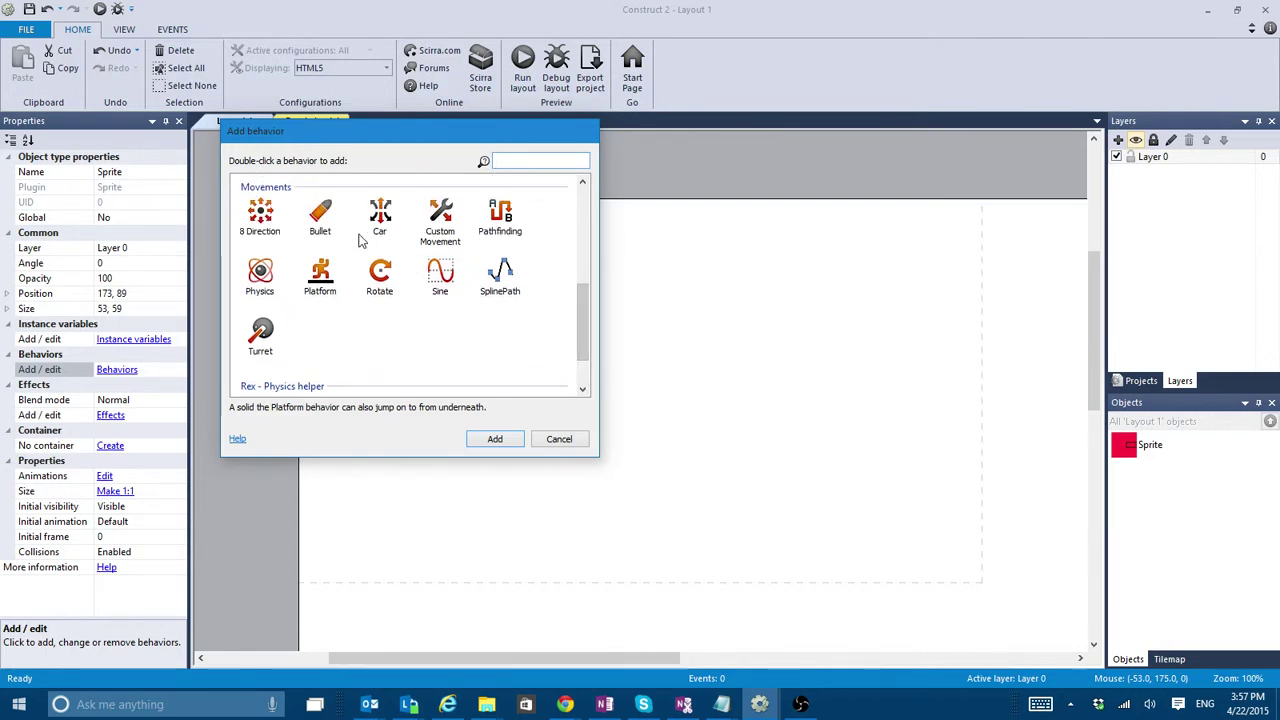
double_click(260, 335)
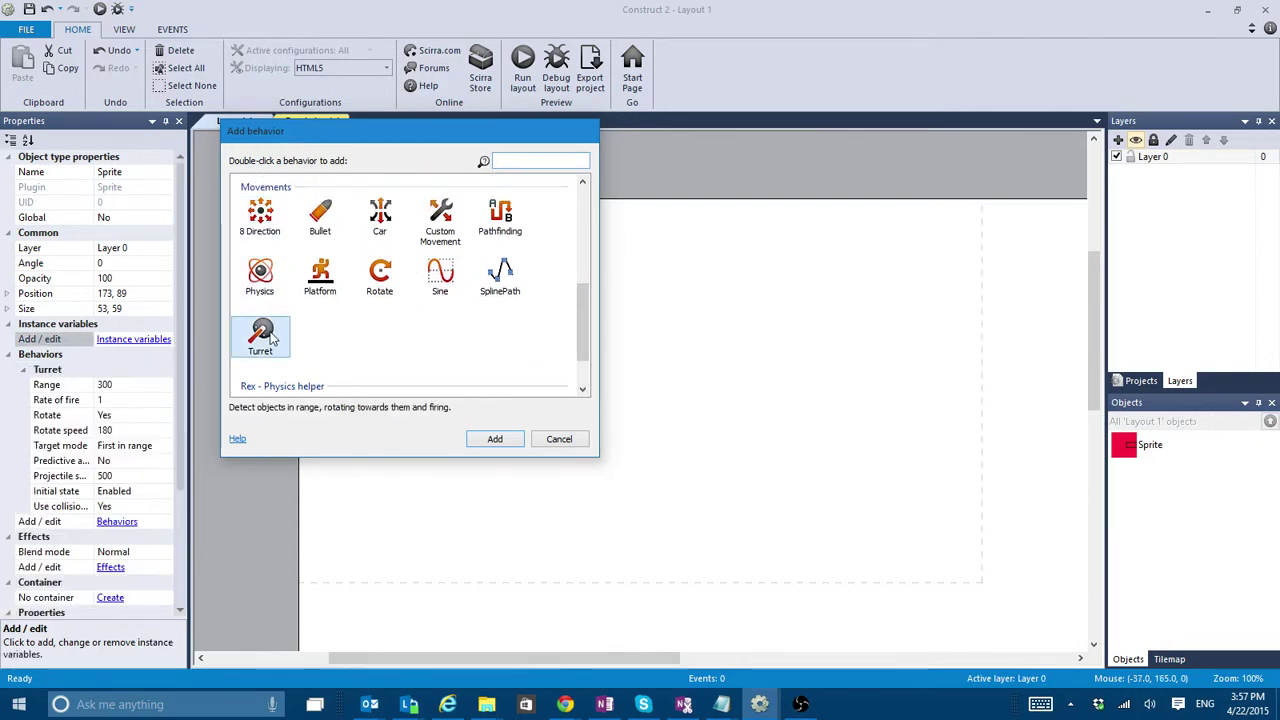
click(532, 193)
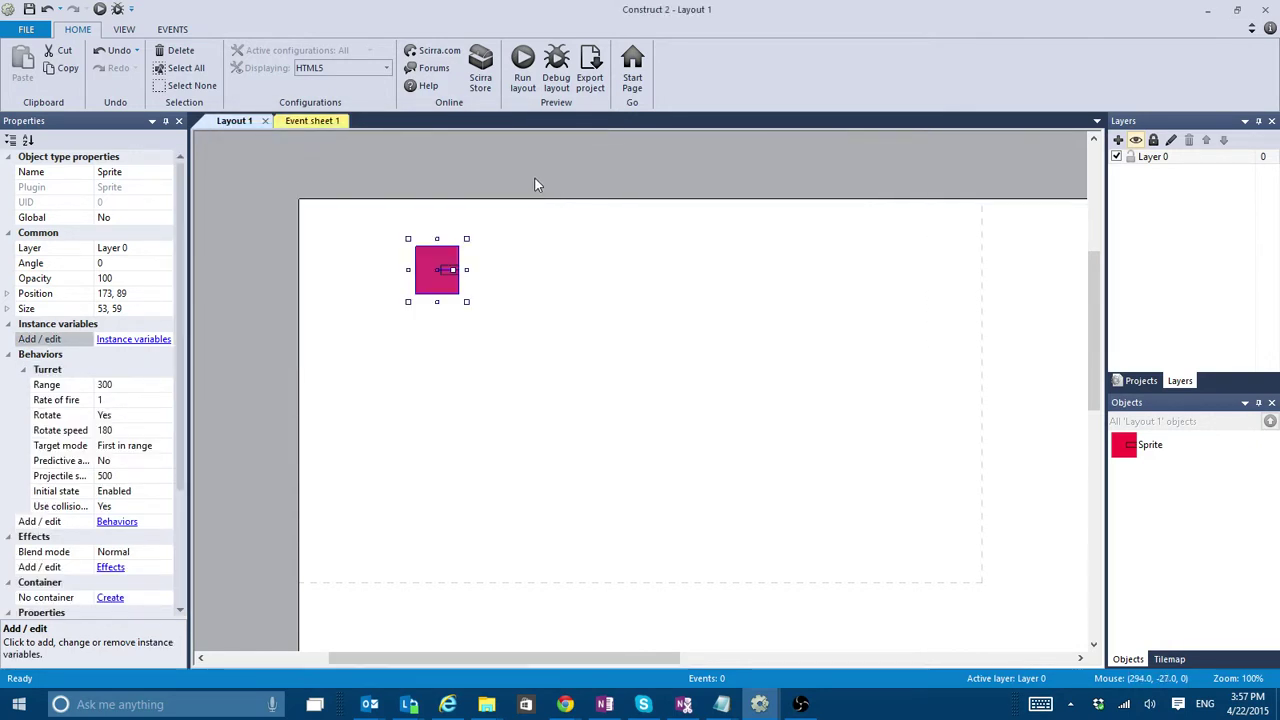
click(537, 176)
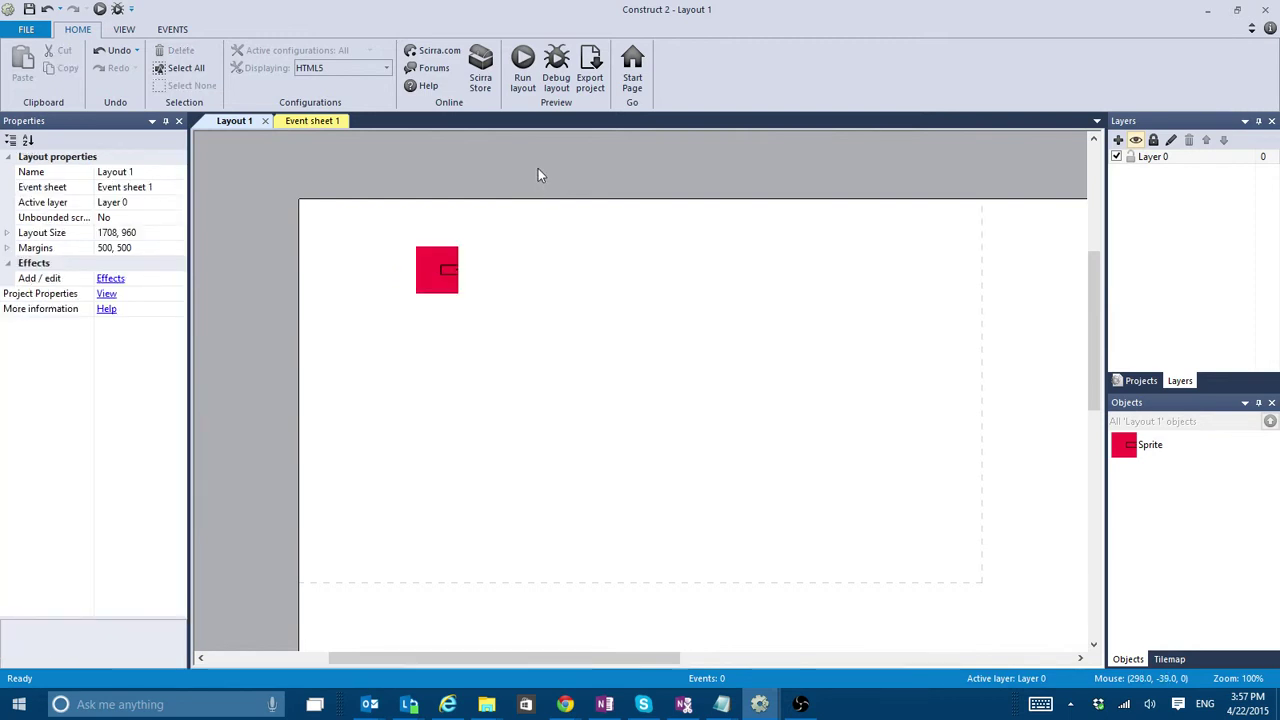
Insert a second Sprite object and fill its image with light green (76, 209, 66)
double_click(573, 183)
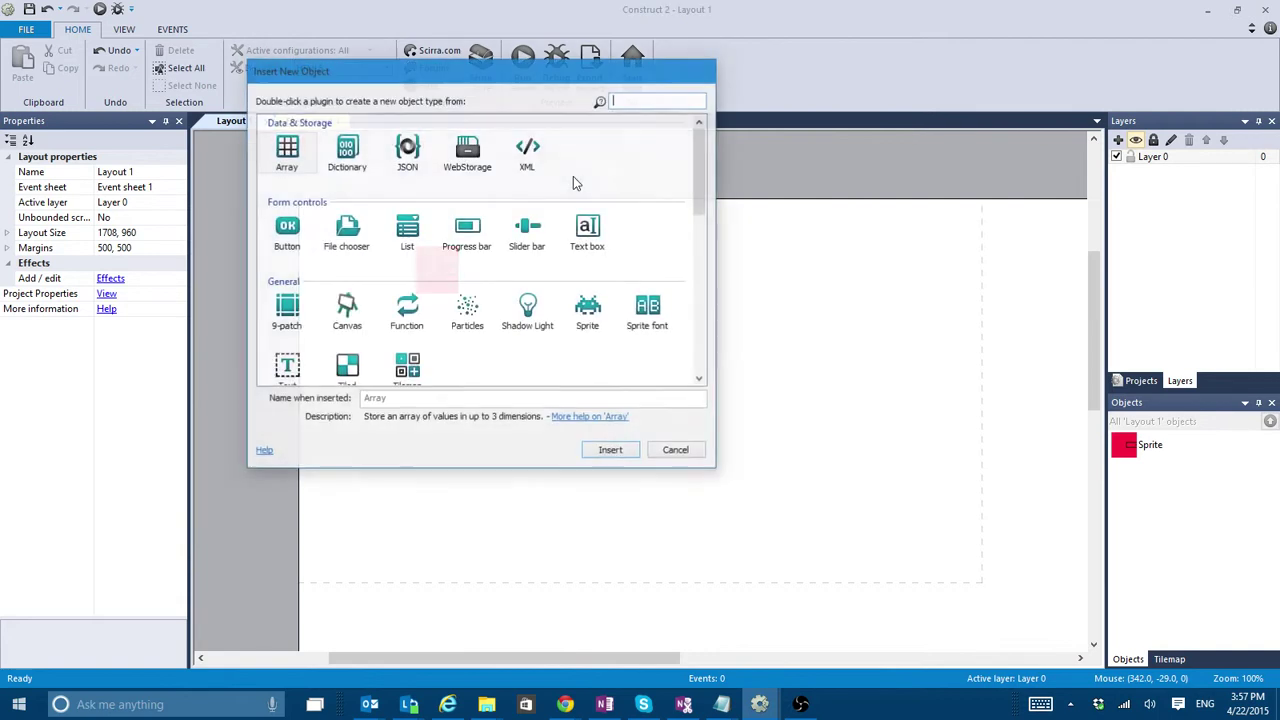
double_click(594, 308)
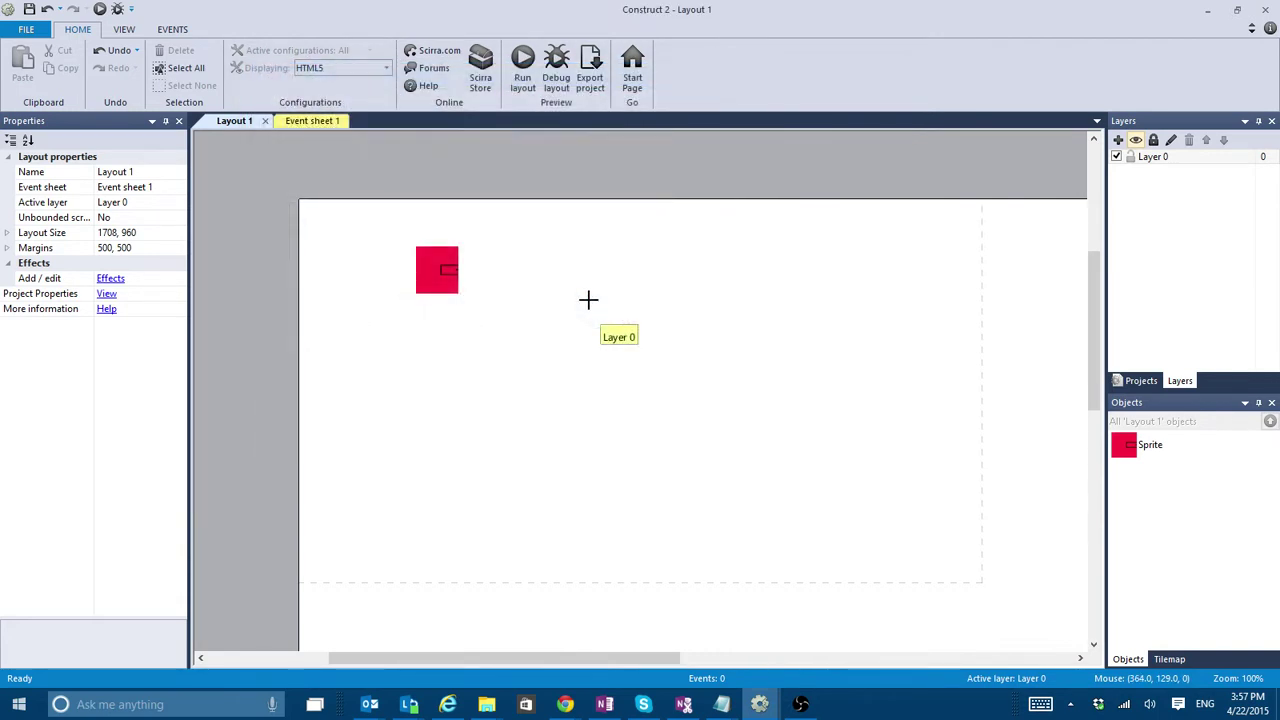
click(553, 165)
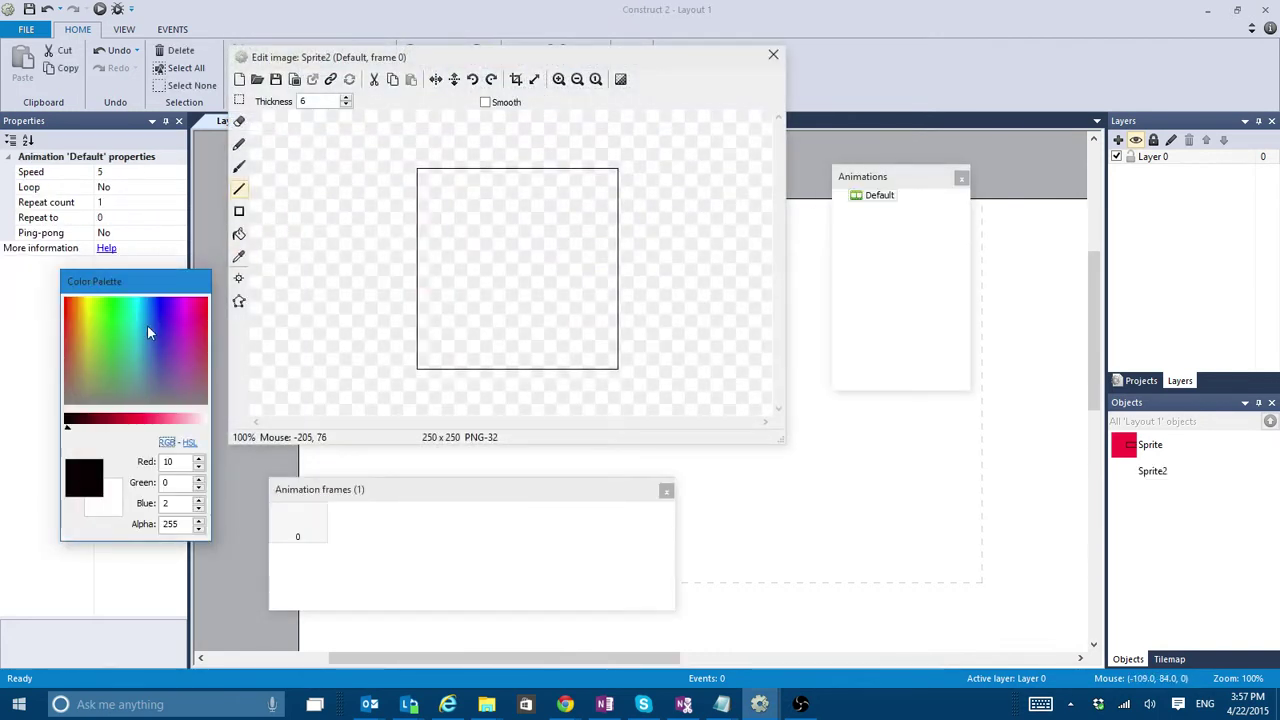
click(111, 342)
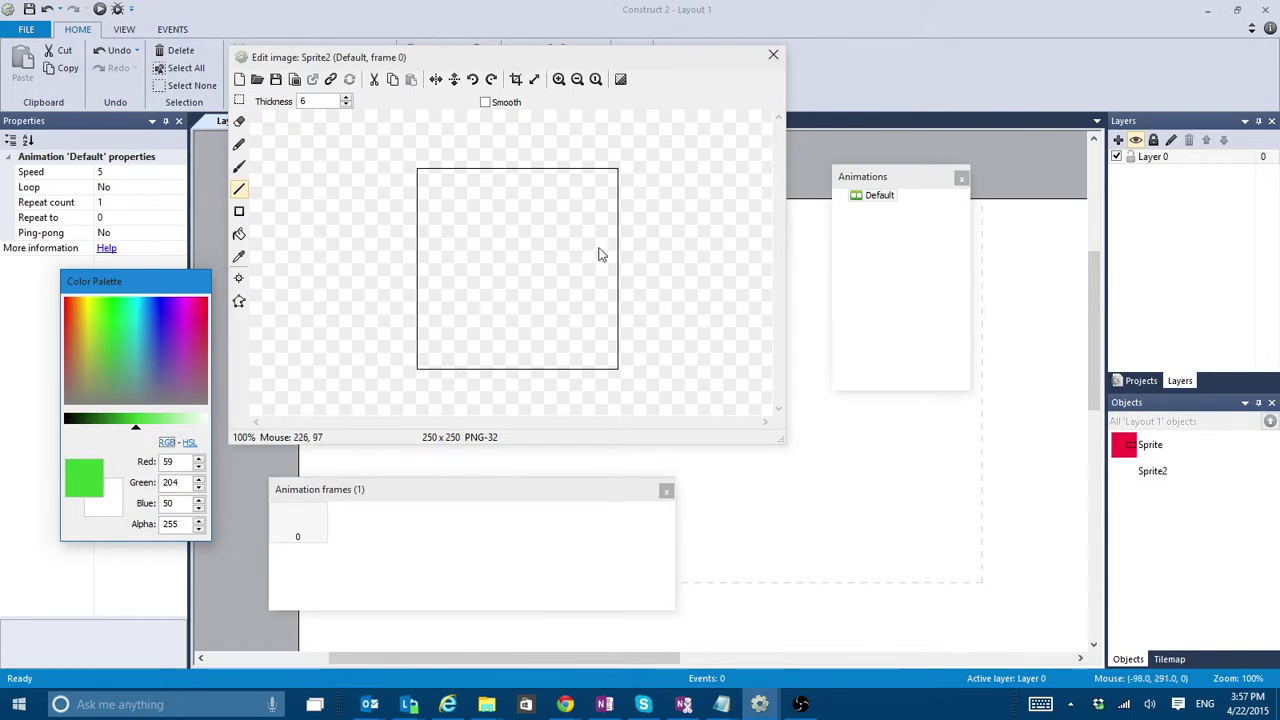
click(141, 427)
click(517, 284)
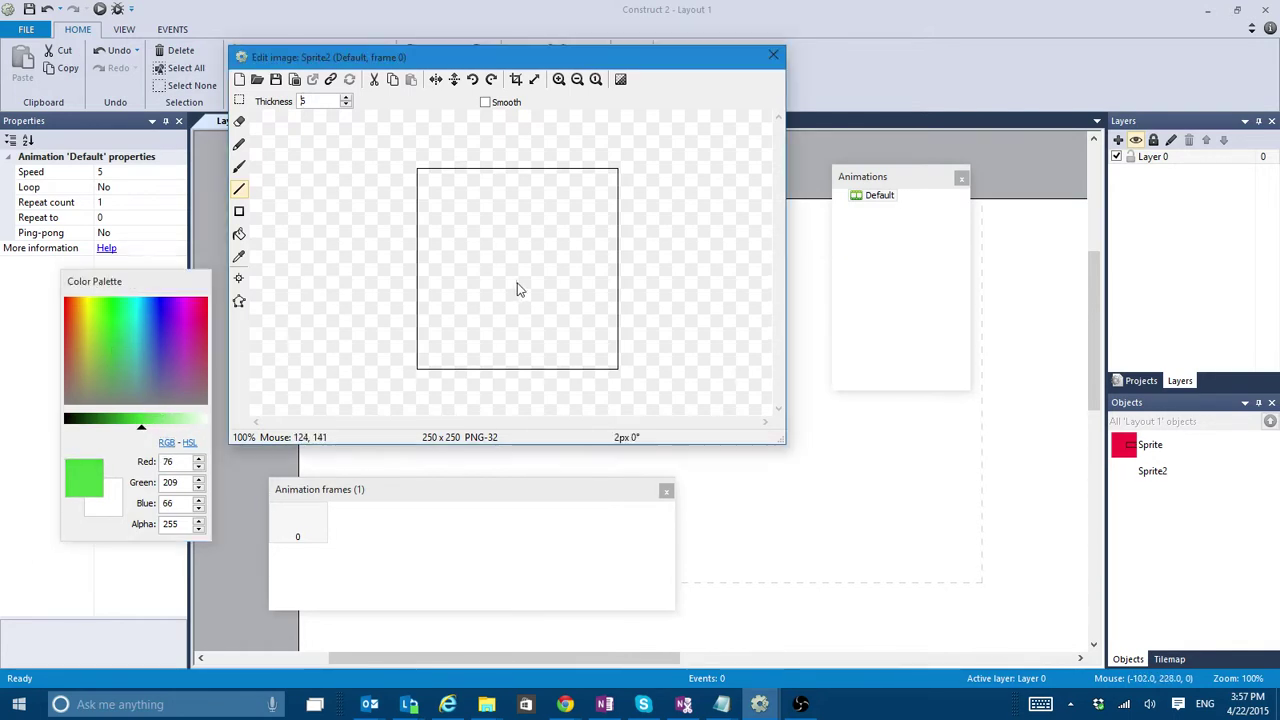
click(239, 234)
click(516, 247)
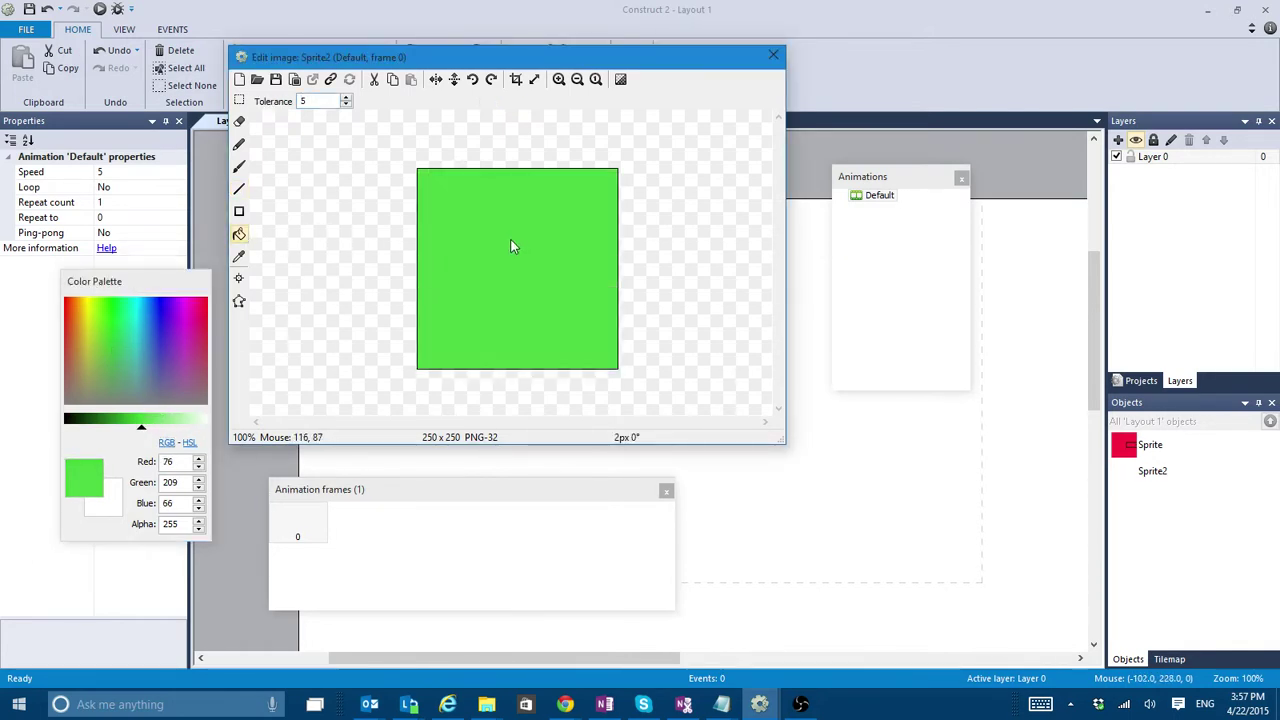
click(774, 55)
Move the green sprite clear of the red one and reduce its size to 5, 5
drag(614, 201, 740, 328)
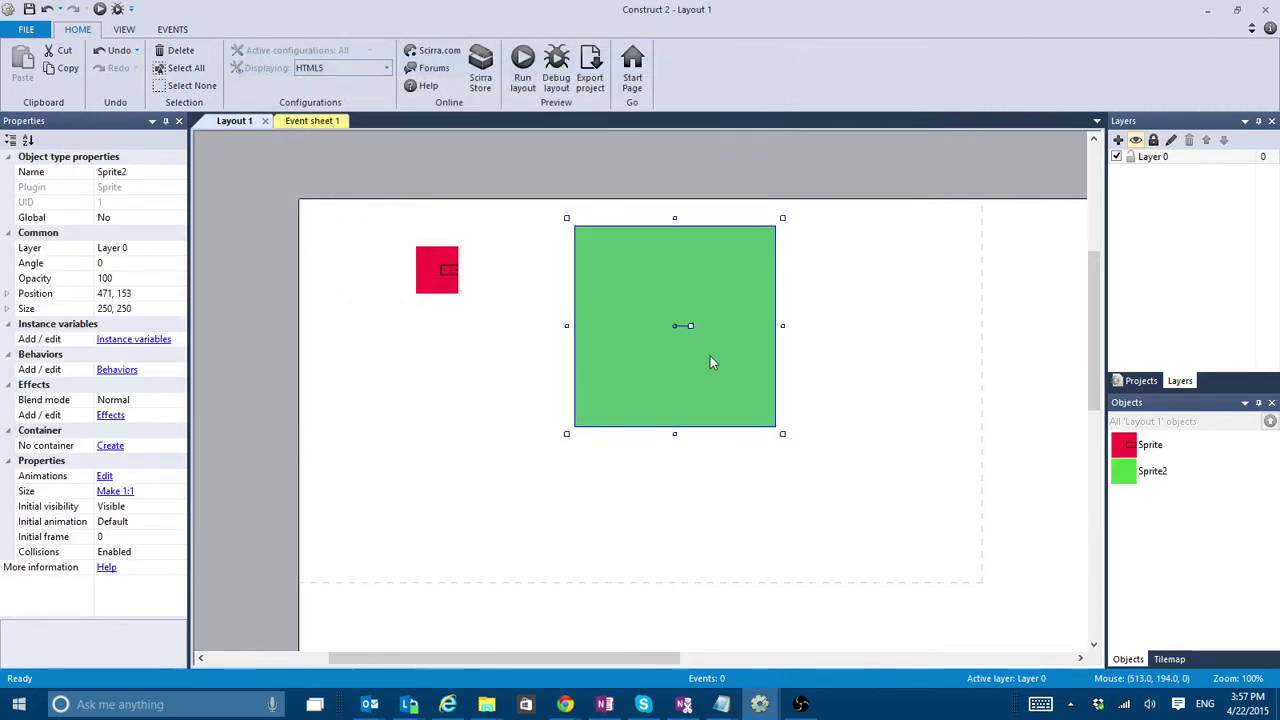
drag(779, 225, 613, 392)
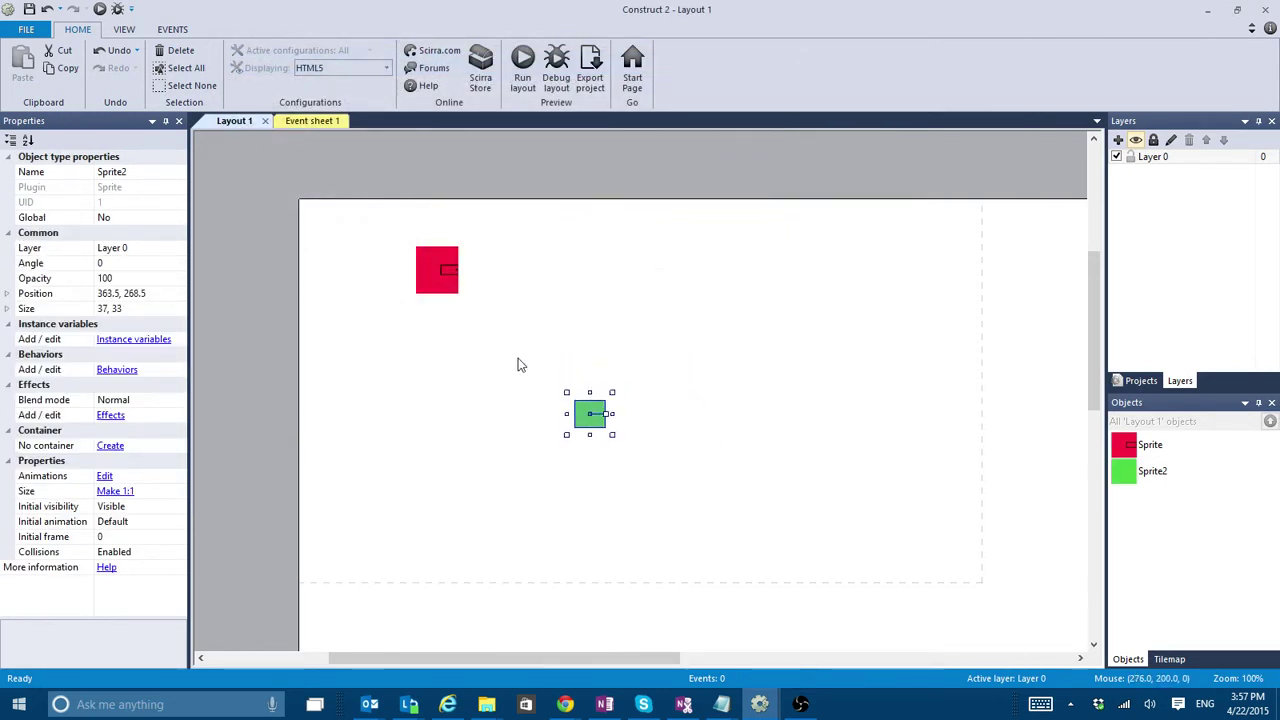
click(129, 310)
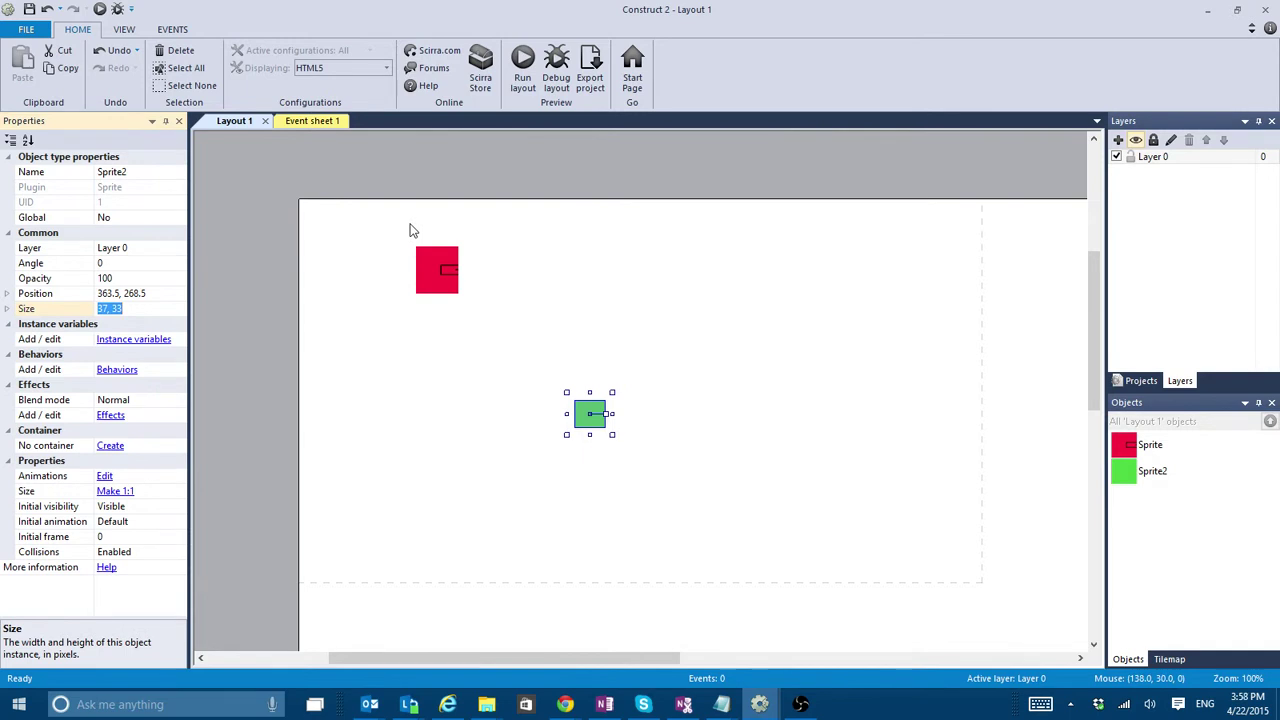
text(5, 5)
key(Return)
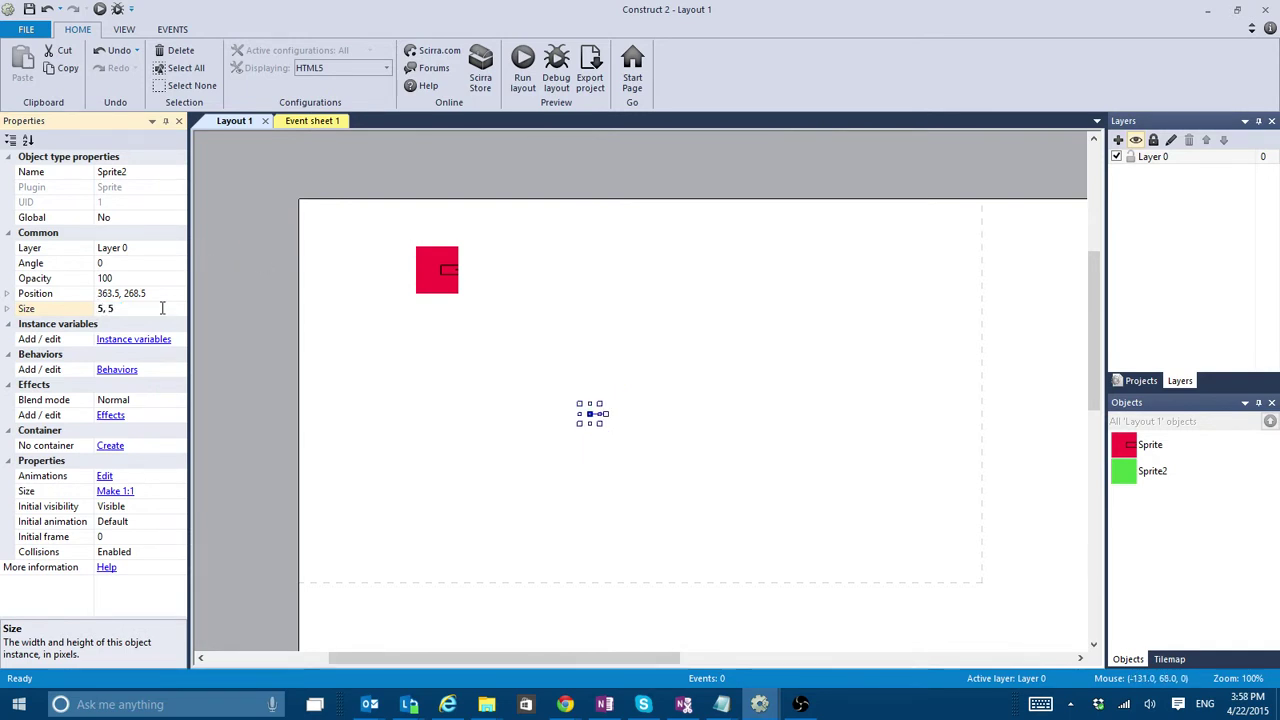
Set the green sprite's size to 10, 10 and move it outside the layout, just above the red sprite
click(167, 310)
text(10, 10)
key(Return)
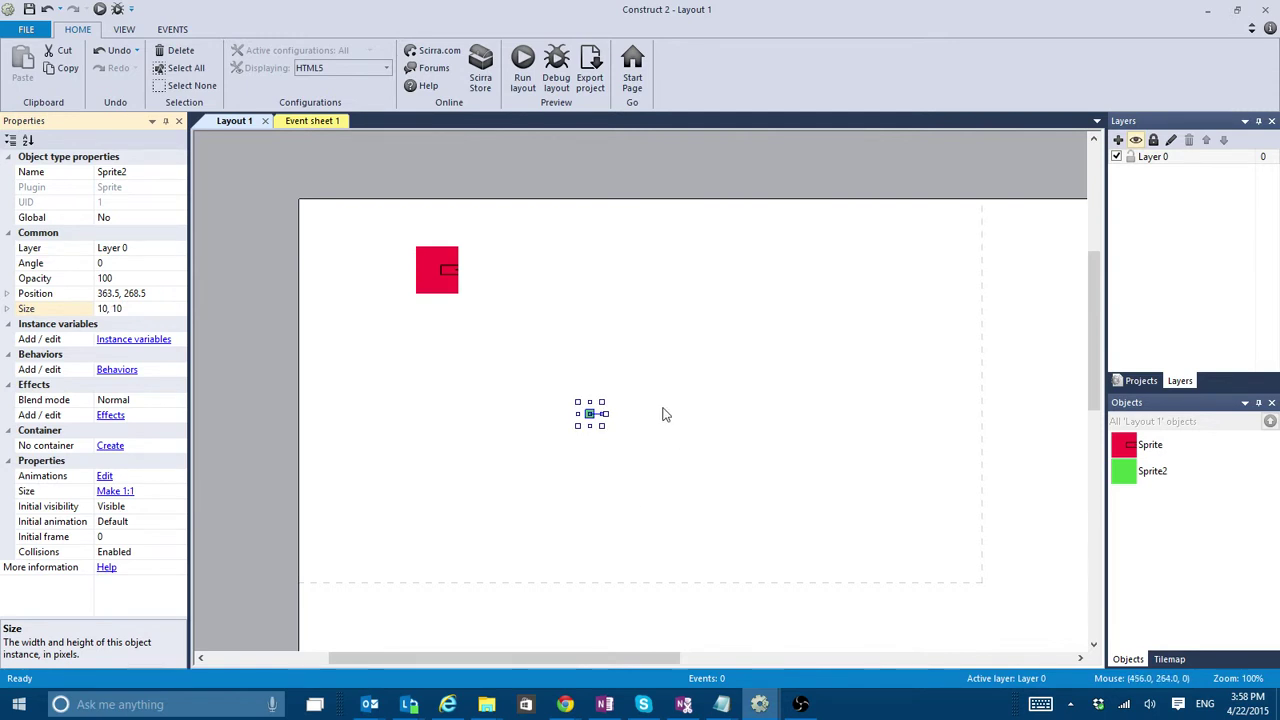
drag(592, 420, 438, 175)
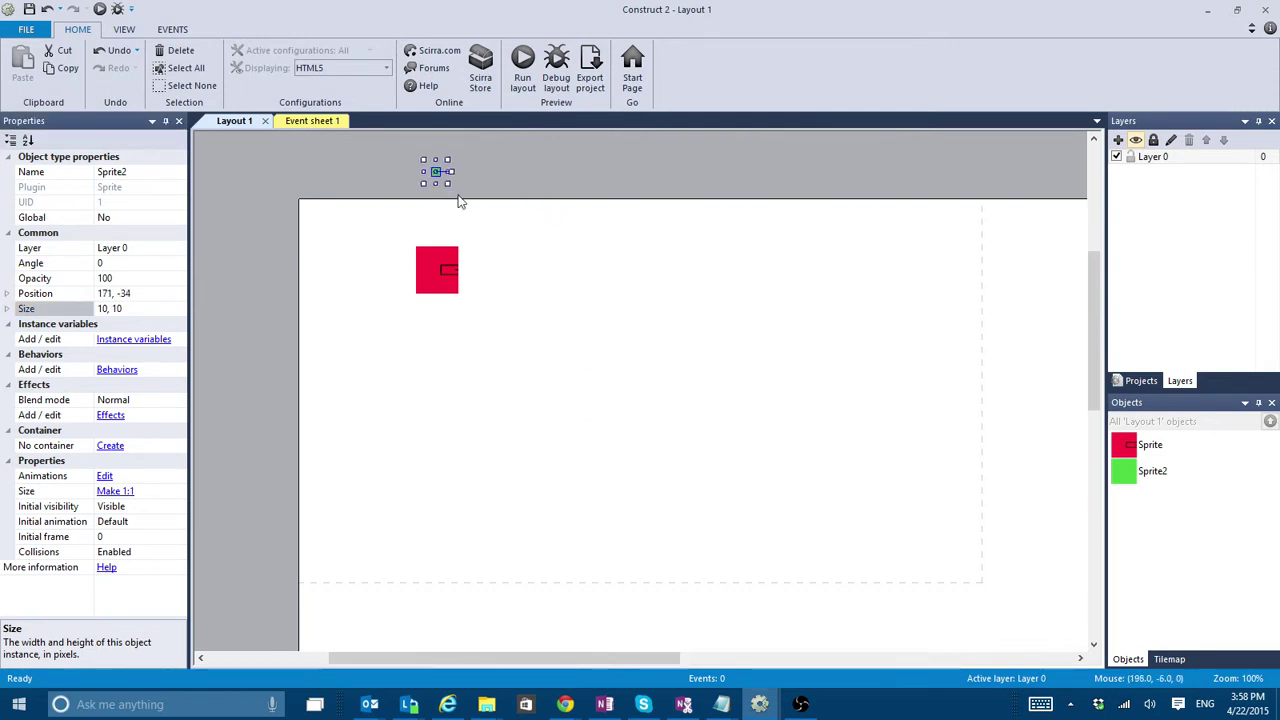
Add the Bullet behavior to the small green sprite, keeping its default speed
click(127, 371)
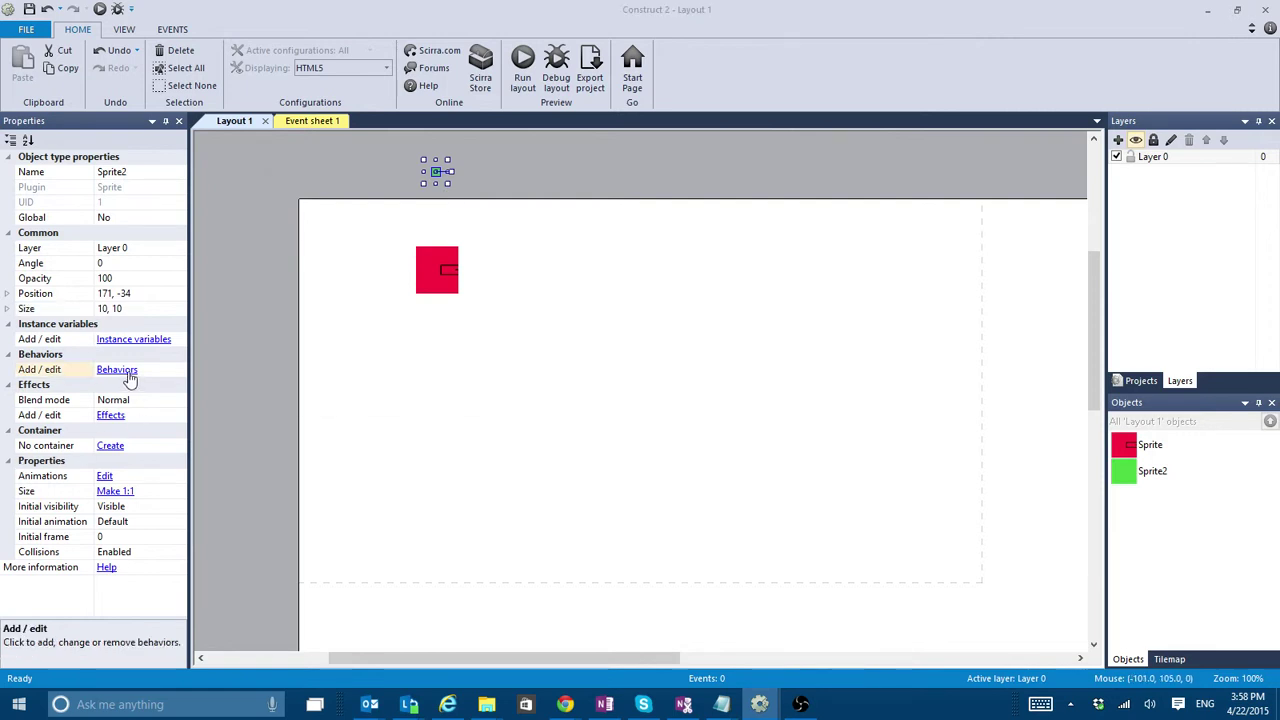
click(293, 212)
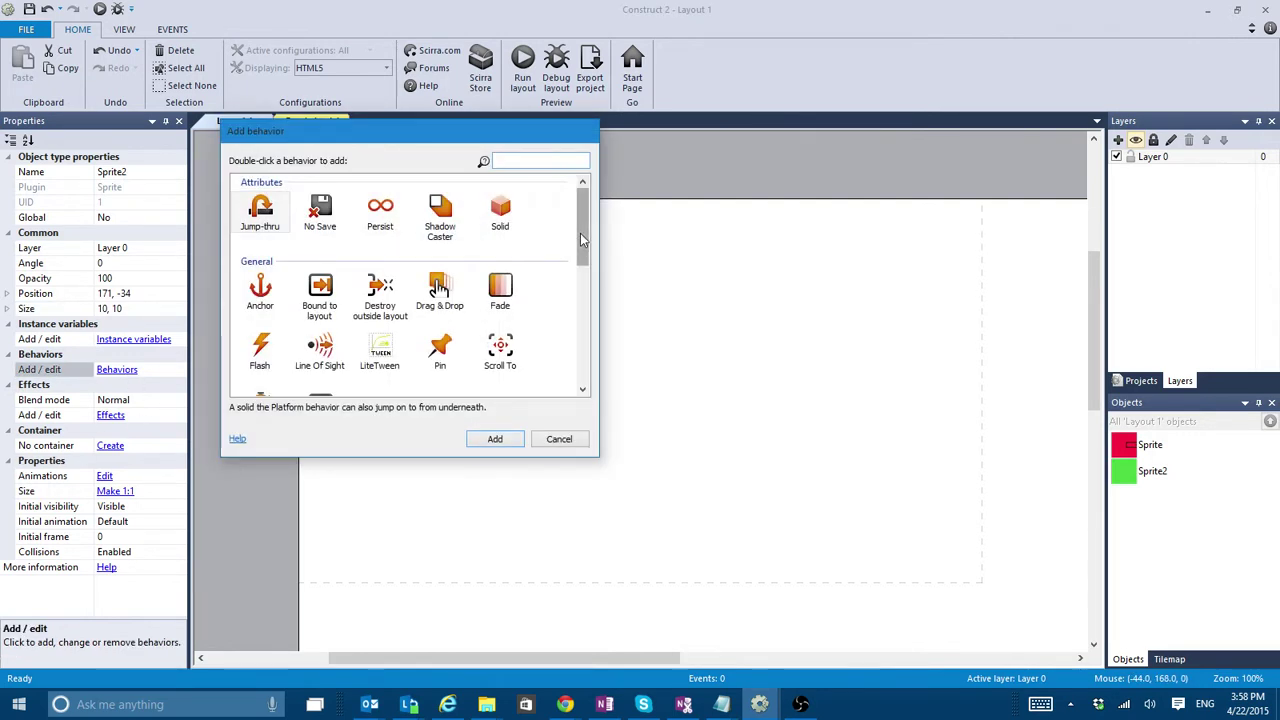
drag(590, 232, 590, 292)
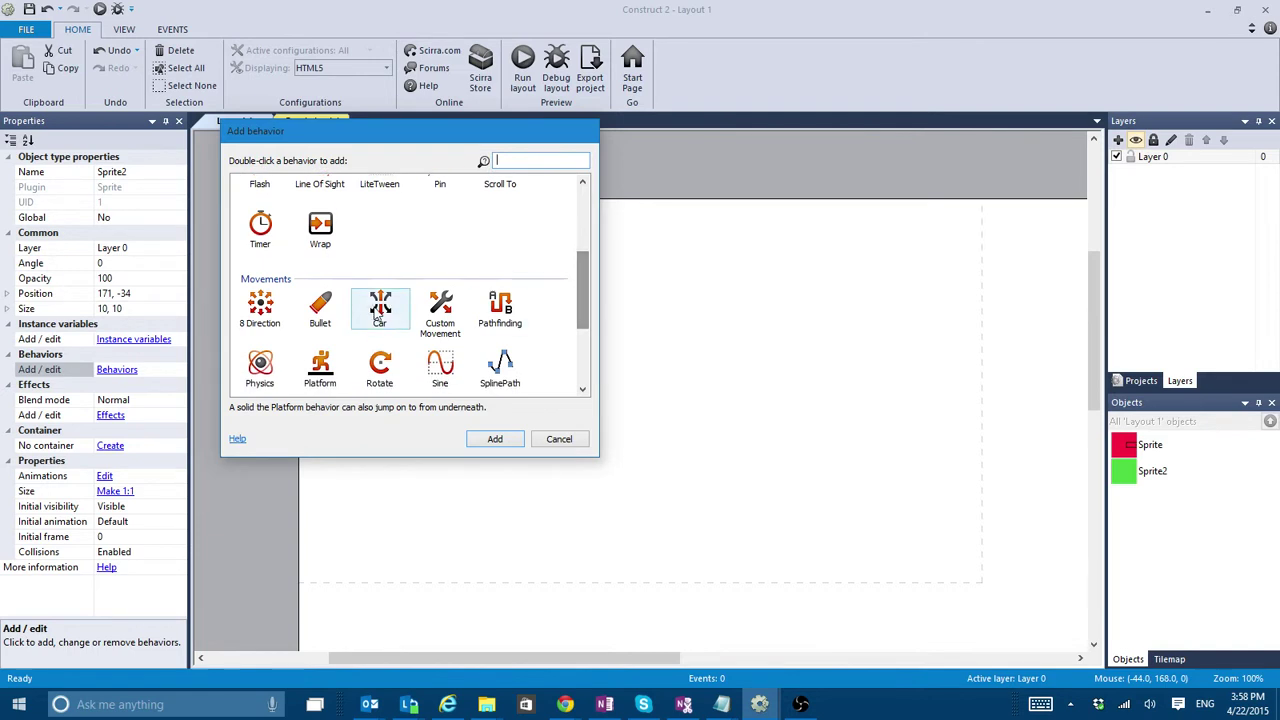
double_click(322, 307)
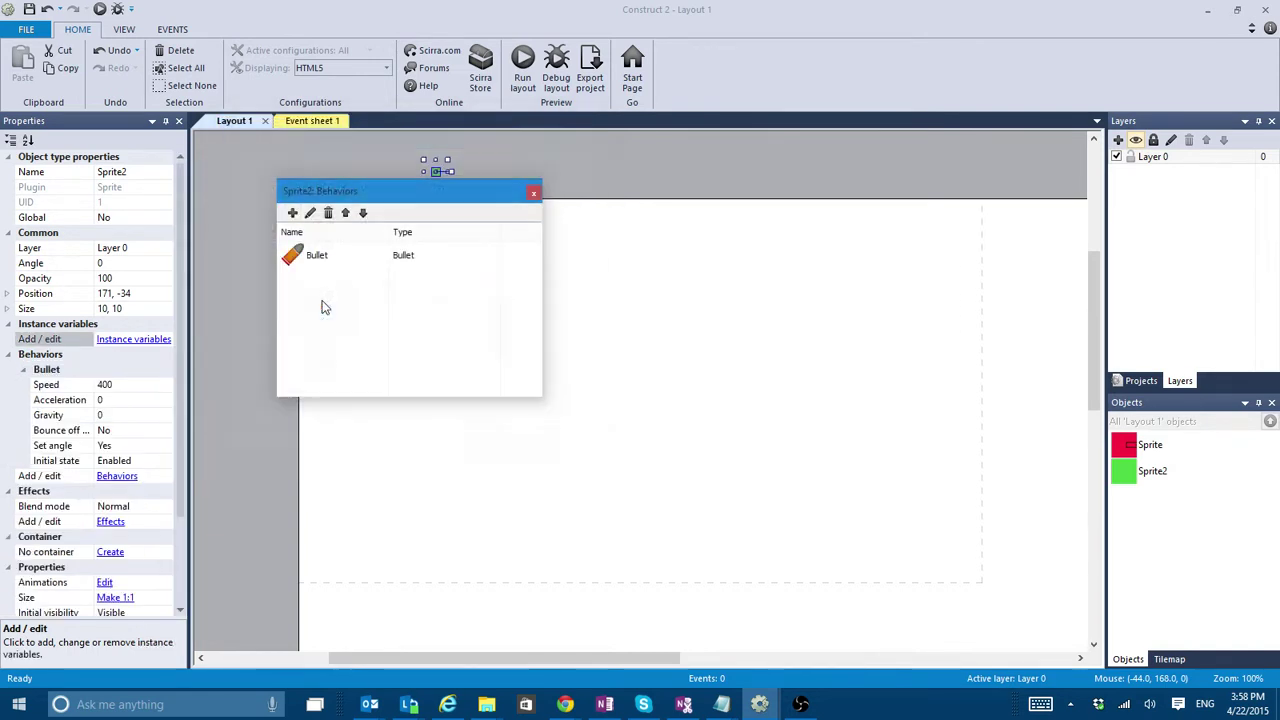
click(533, 193)
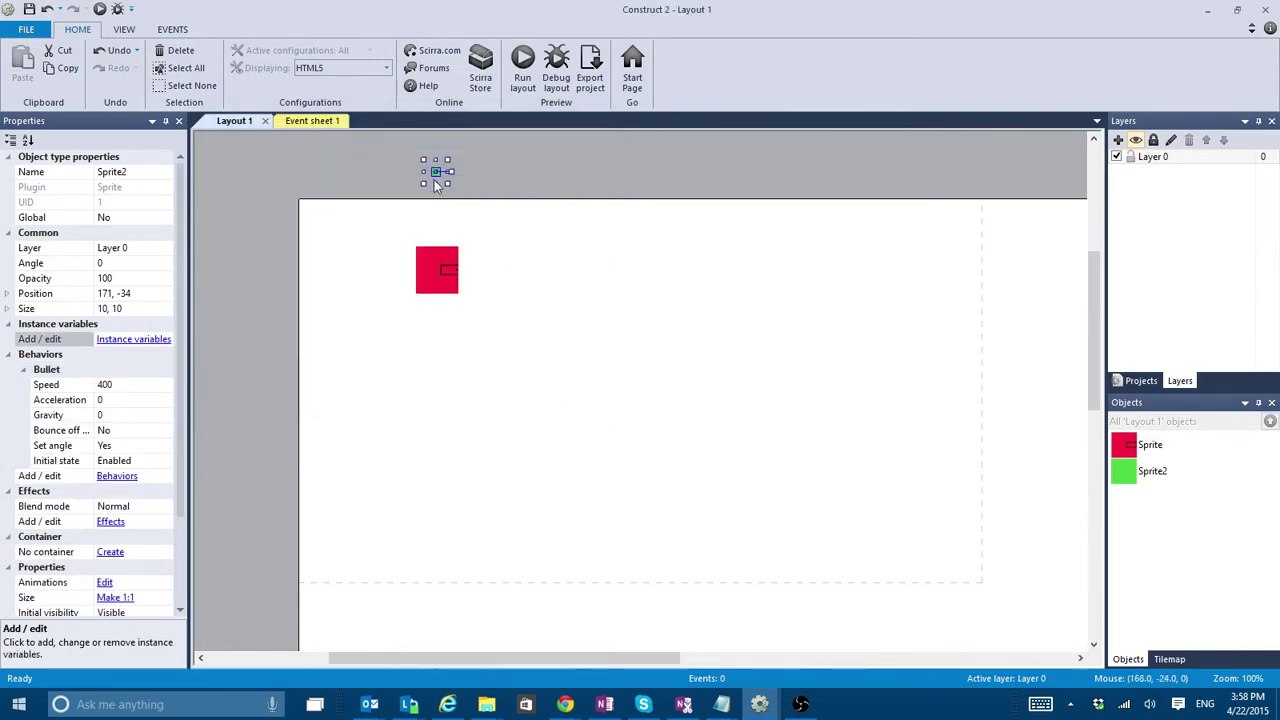
click(138, 386)
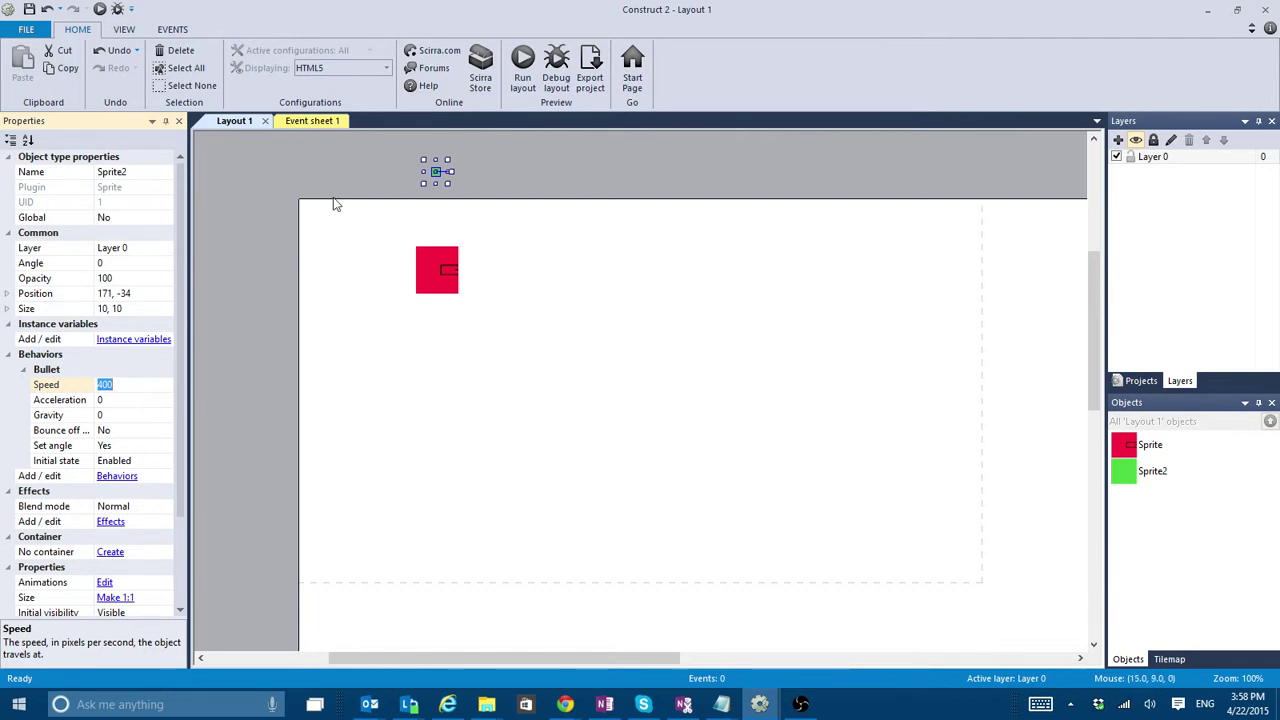
click(503, 172)
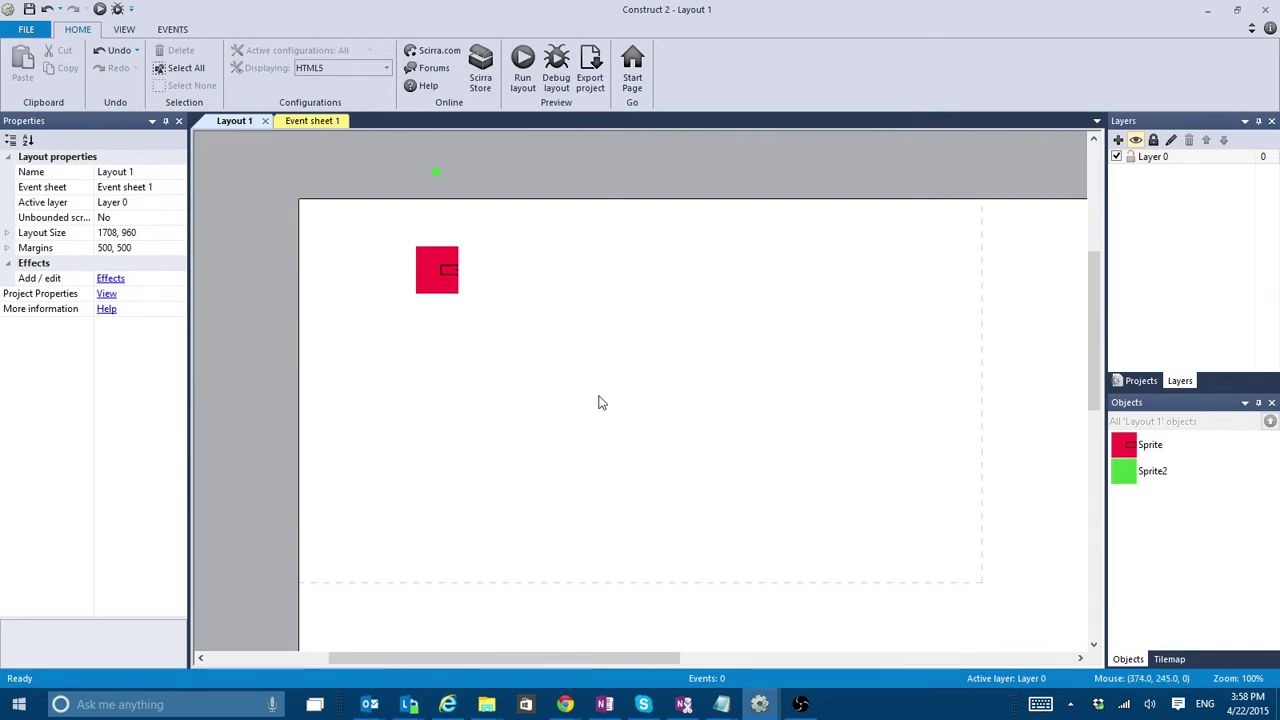
Insert a third Sprite object below the red one and fill its image with teal (76, 178, 178)
double_click(635, 440)
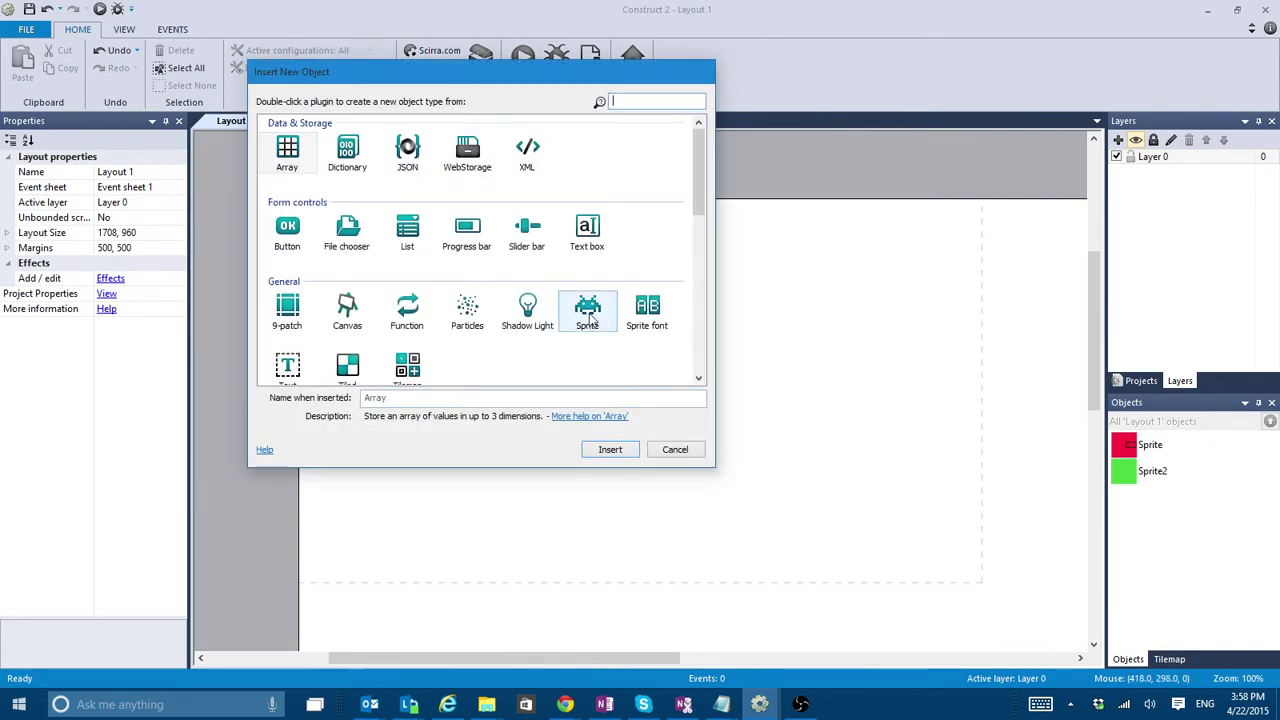
double_click(588, 316)
click(620, 431)
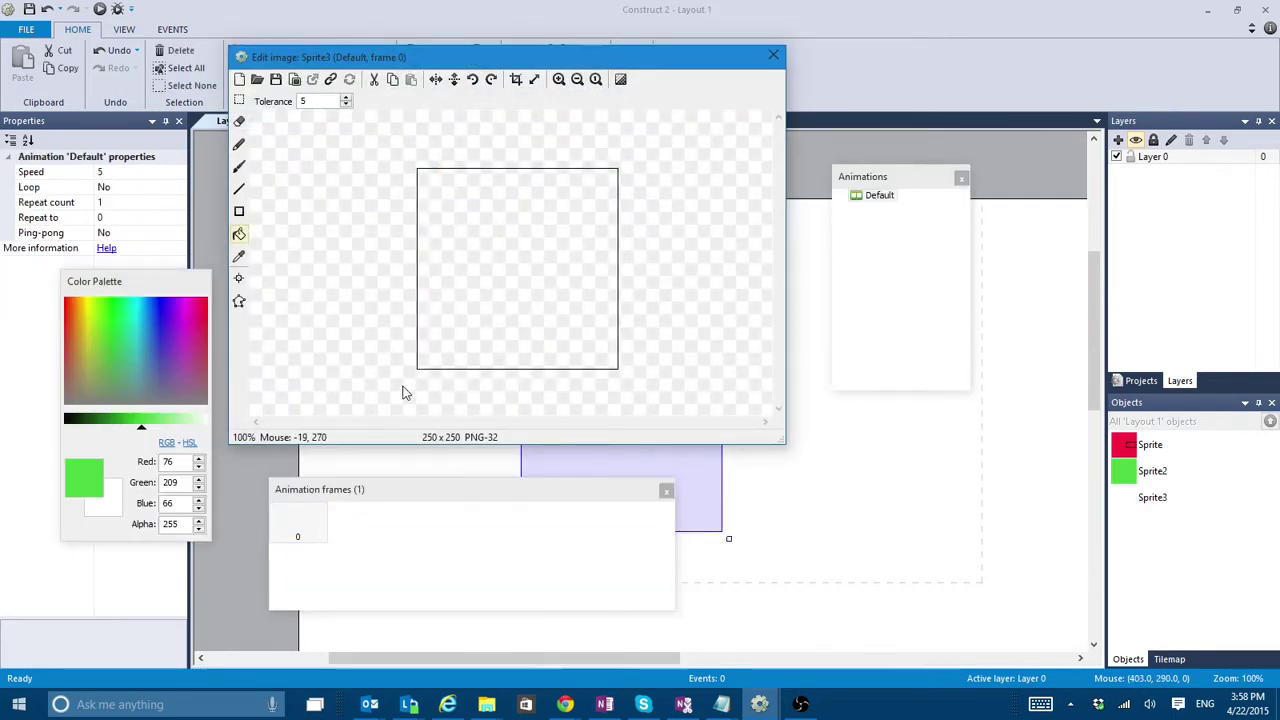
click(137, 368)
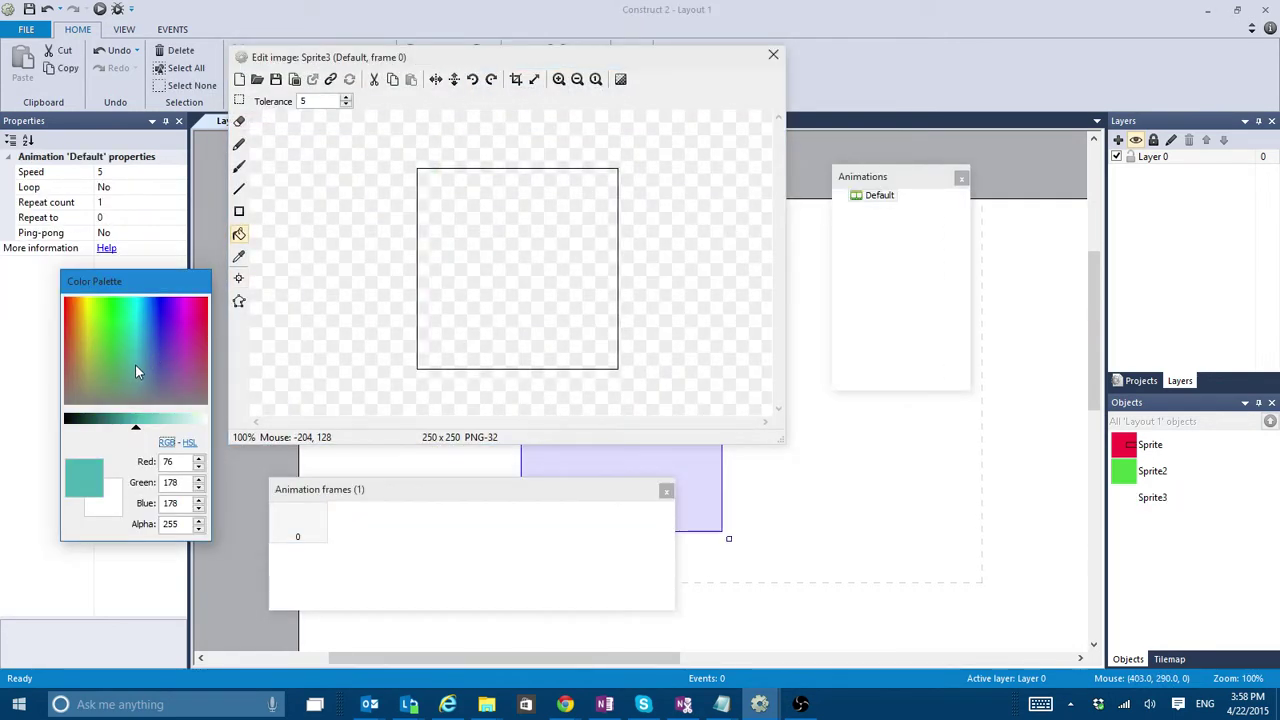
click(571, 282)
click(774, 56)
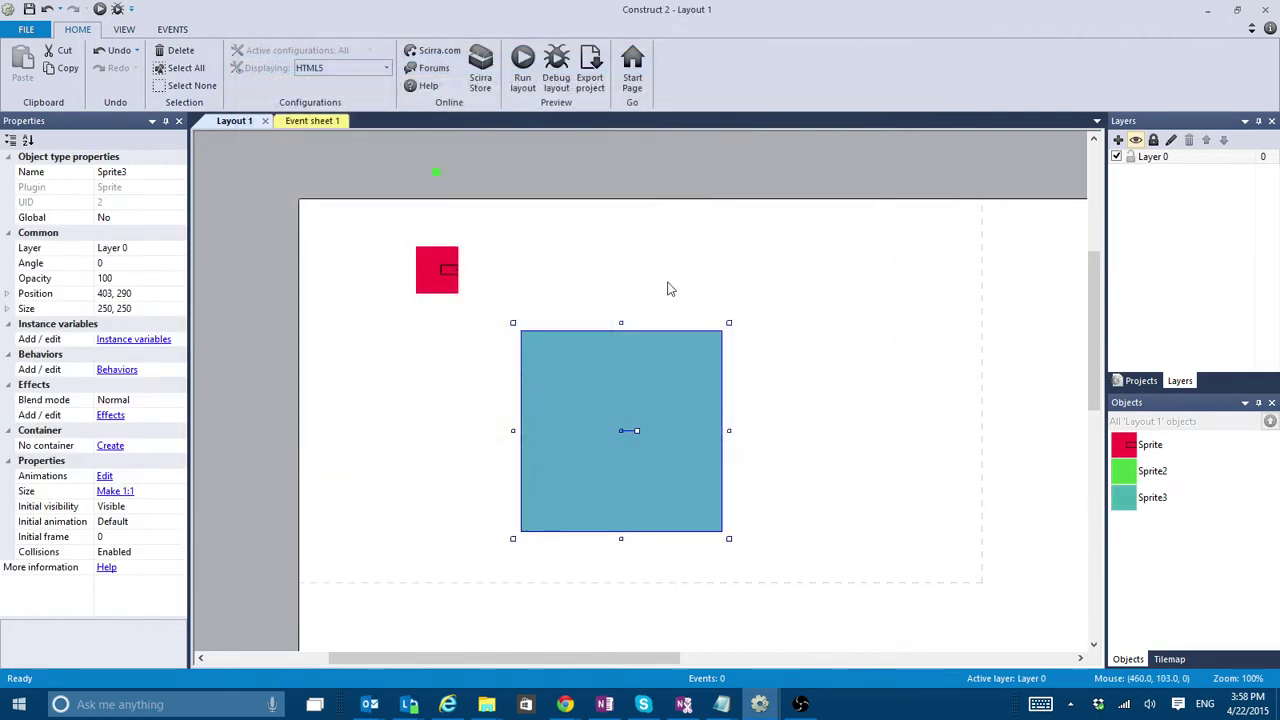
Set the teal sprite's size to 50, 50 and move it to about 637, 321 in the layout
click(161, 312)
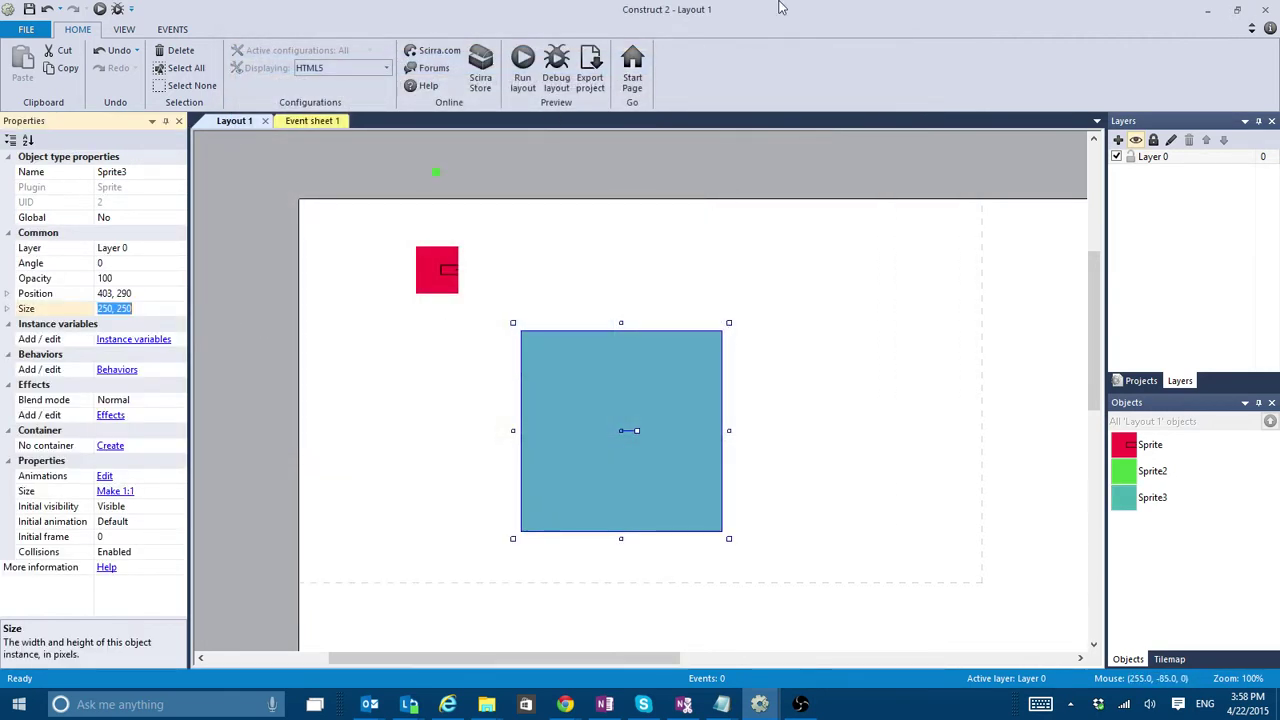
text(50, 50)
key(Return)
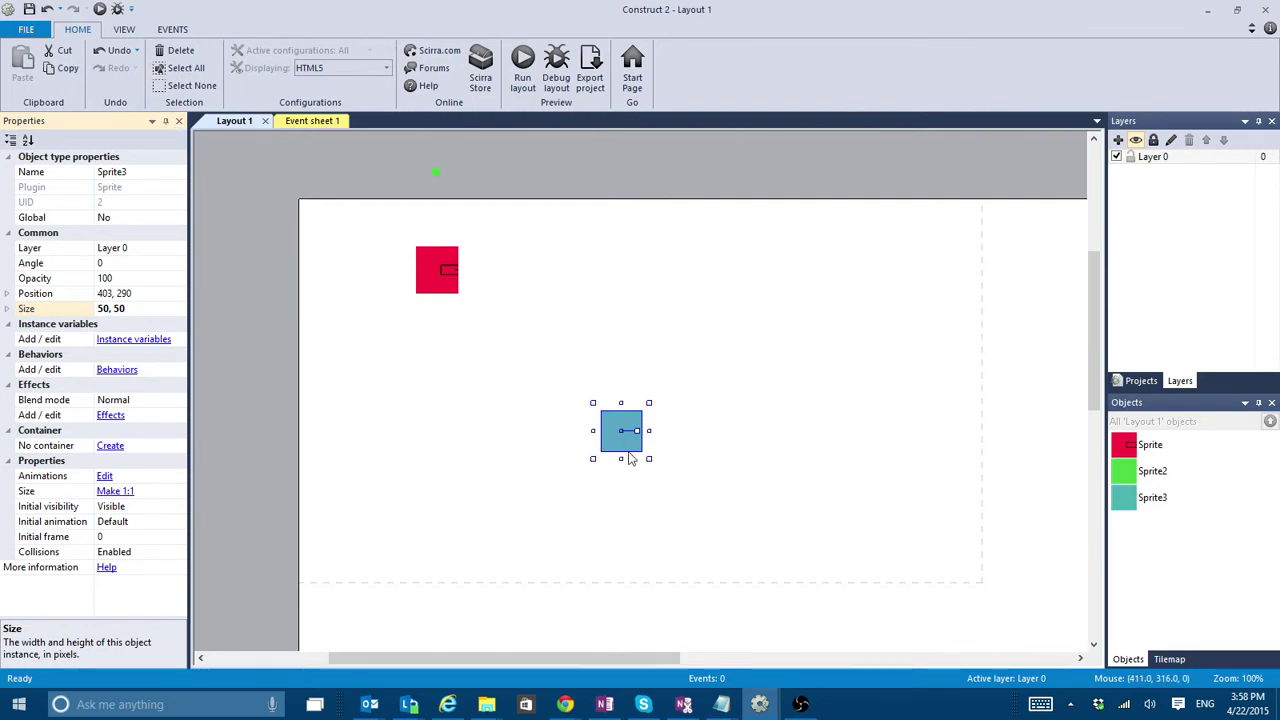
drag(630, 458, 817, 483)
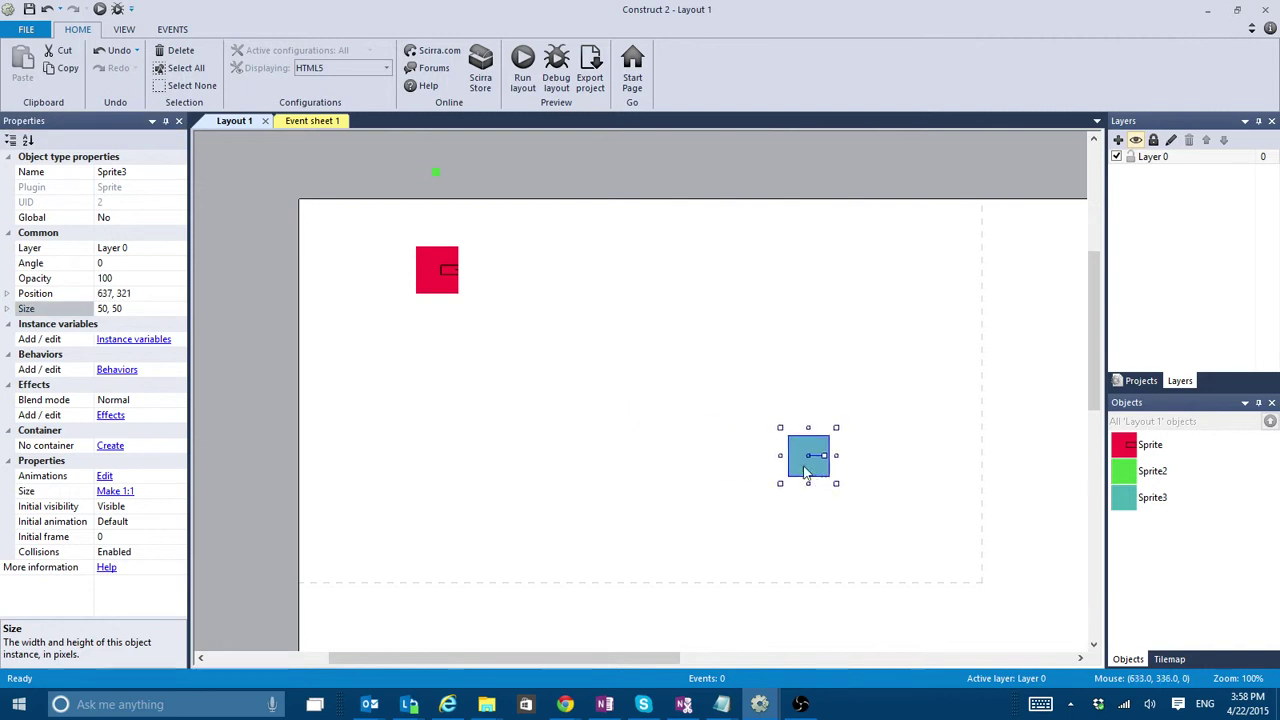
Add the 8 Direction movement behavior to the teal sprite
click(117, 370)
click(290, 212)
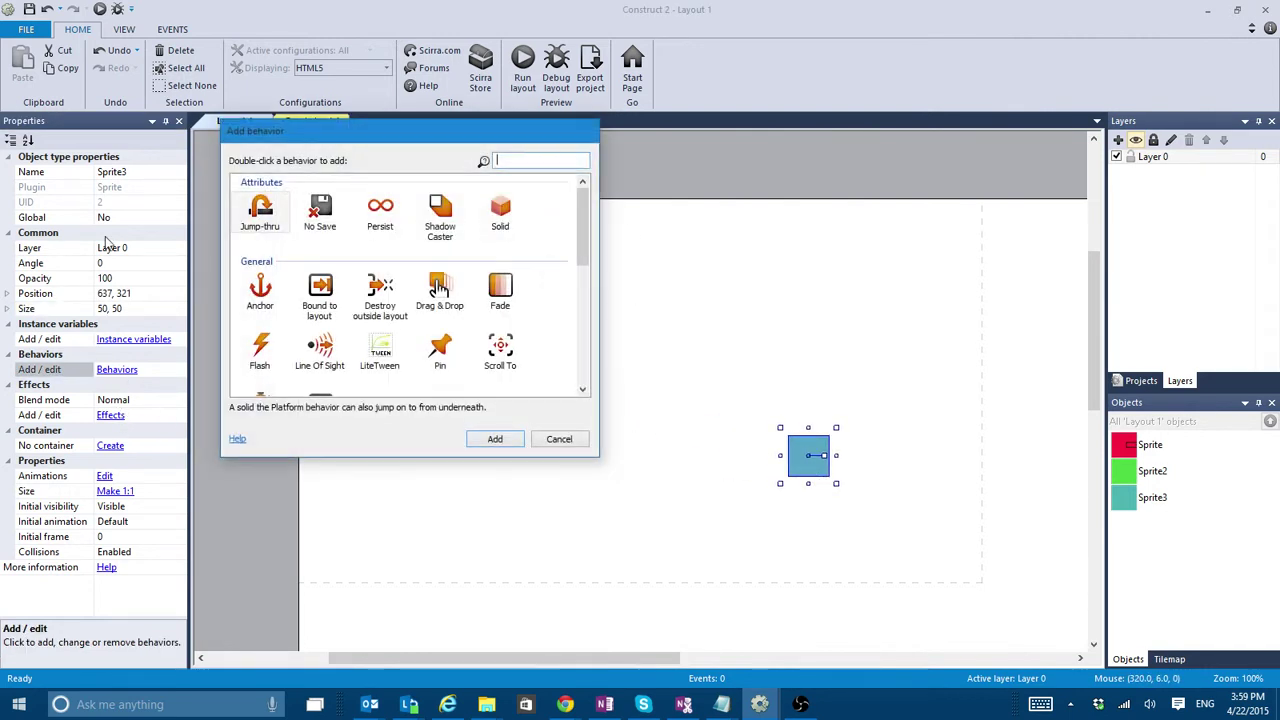
scroll(580, 232, down, 3)
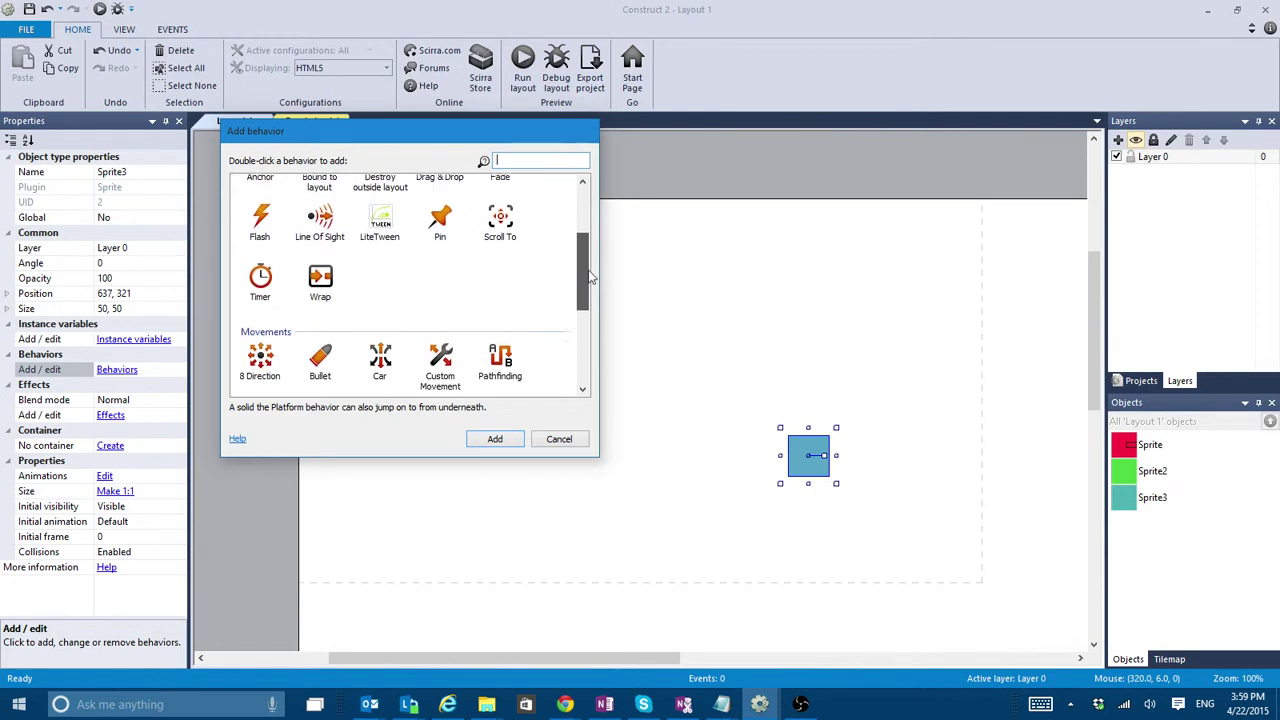
click(258, 362)
double_click(258, 362)
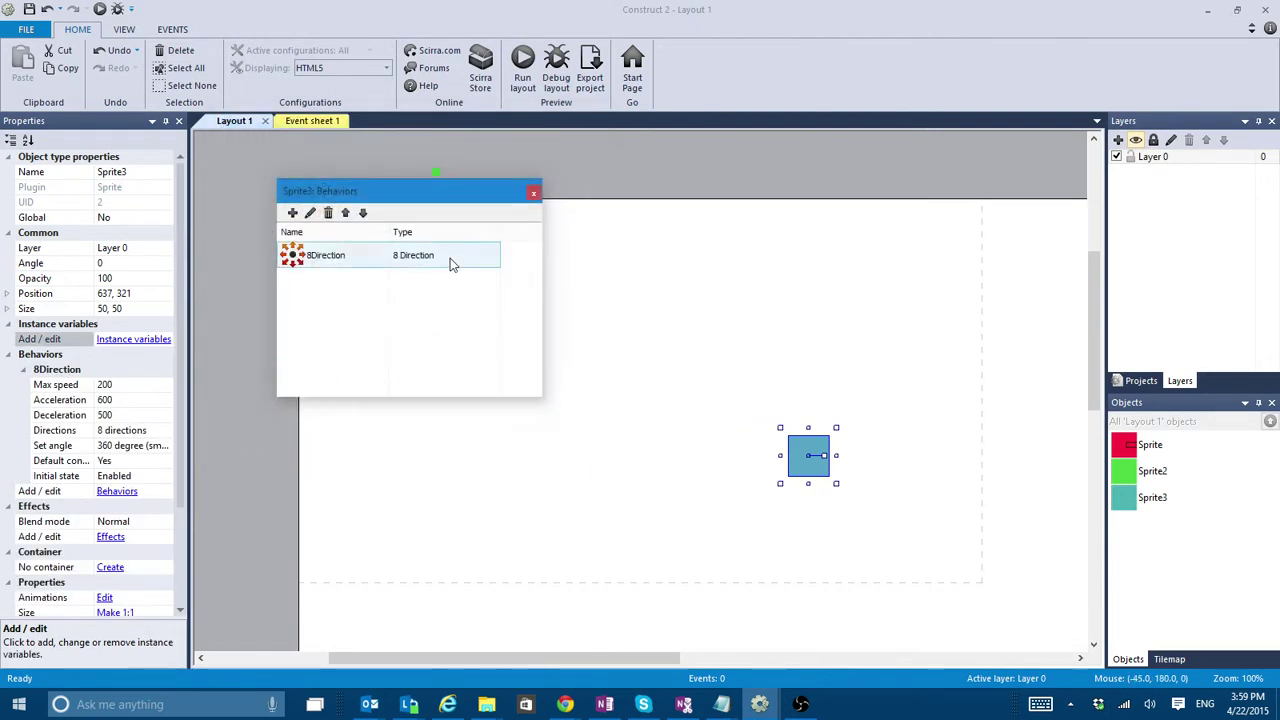
click(537, 190)
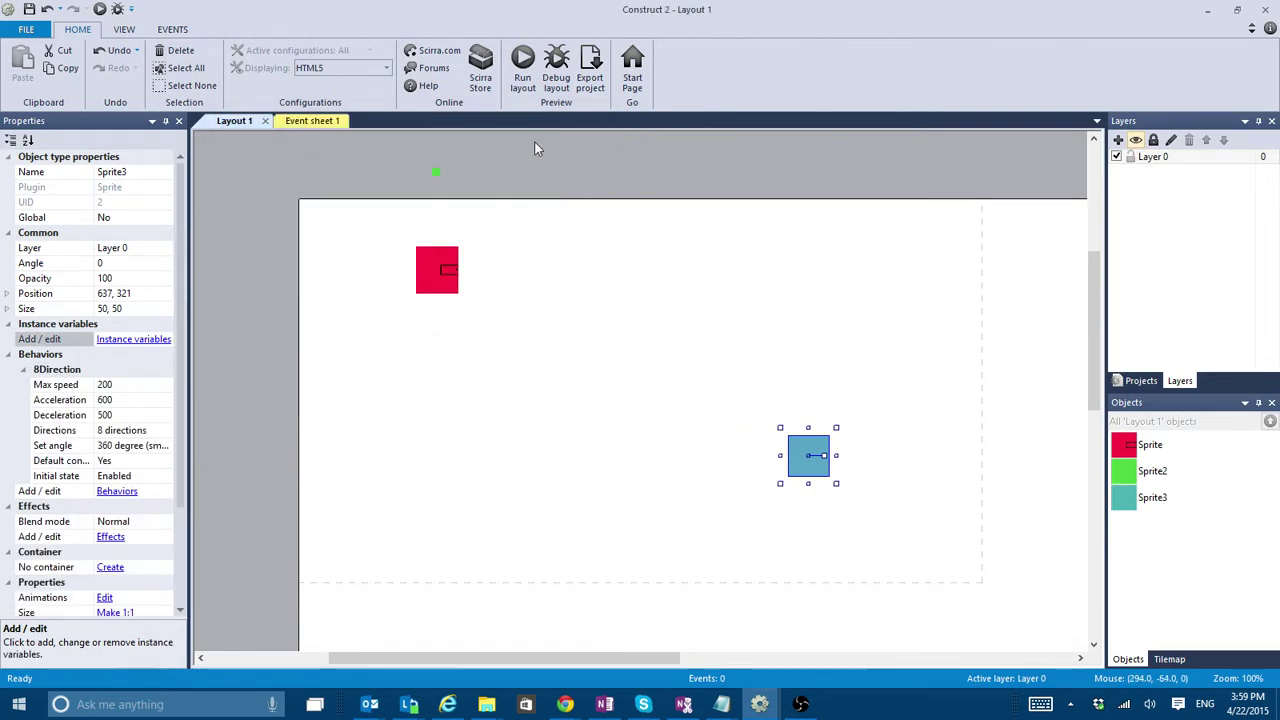
Run the layout and steer the teal sprite around the red turret to test its movement, then return to the editor
click(523, 70)
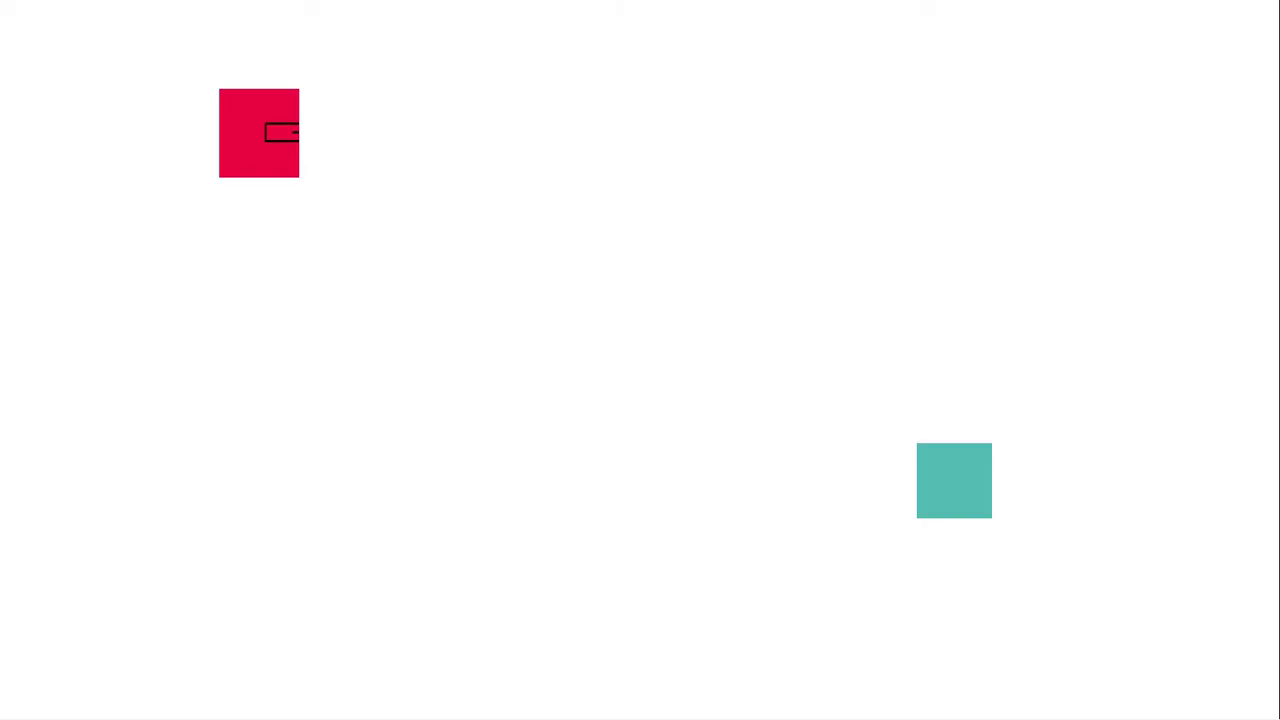
key(Left)
key(Up)
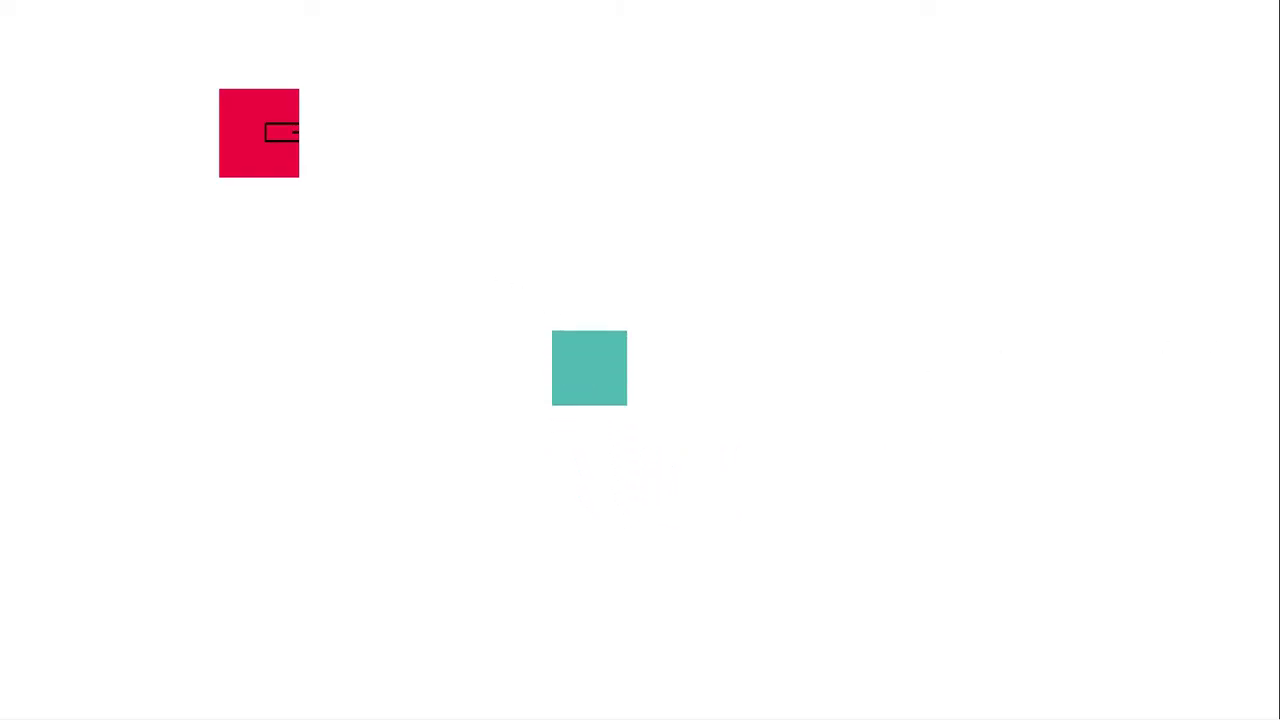
key(Left)
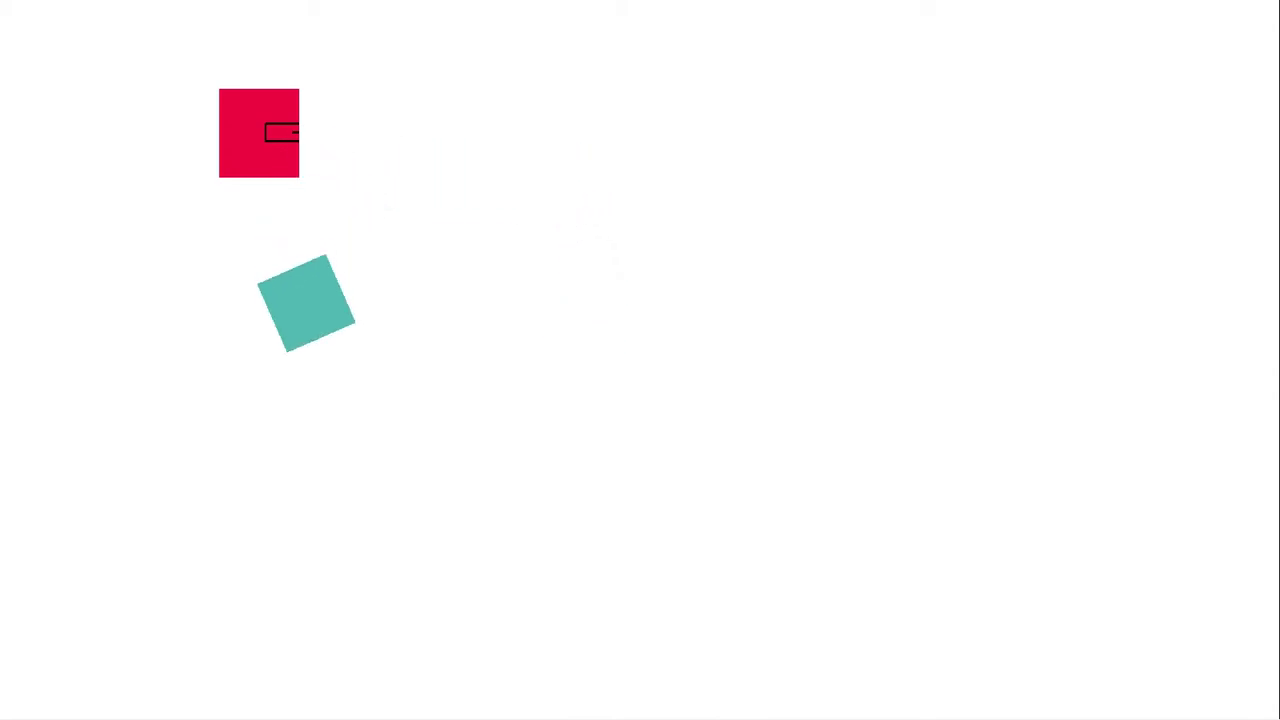
key(Left)
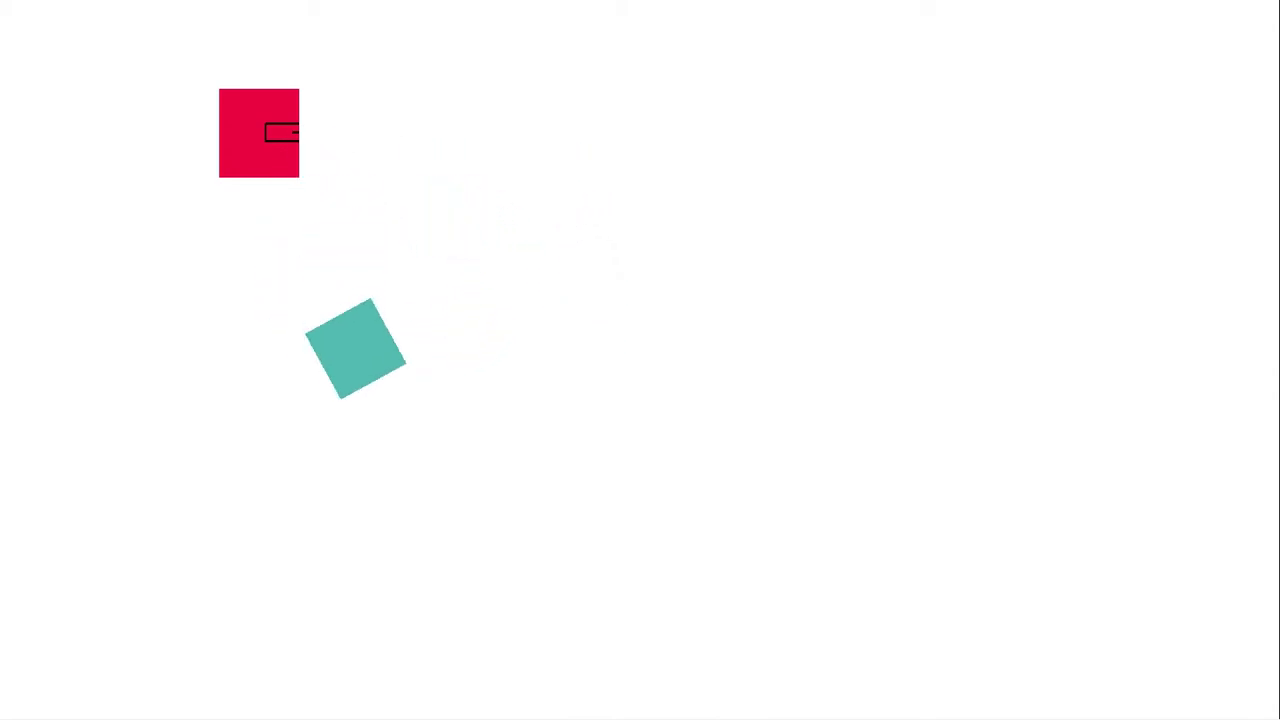
key(Left)
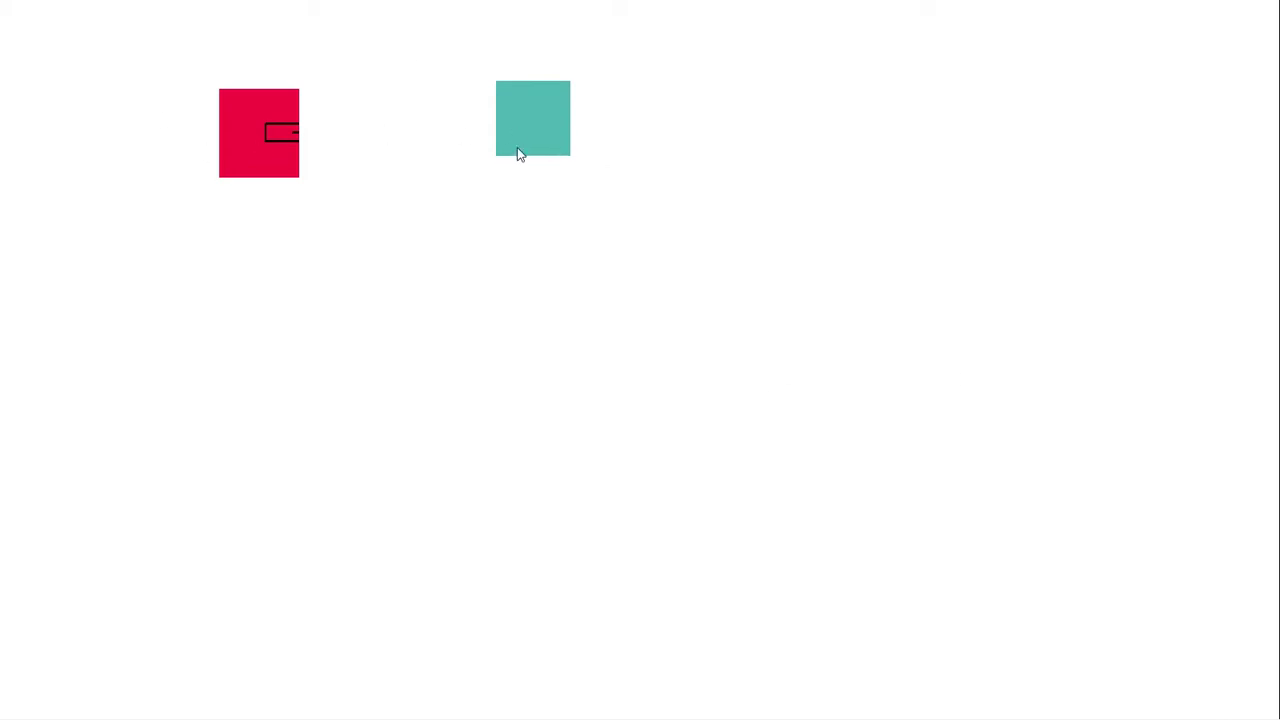
key(Left)
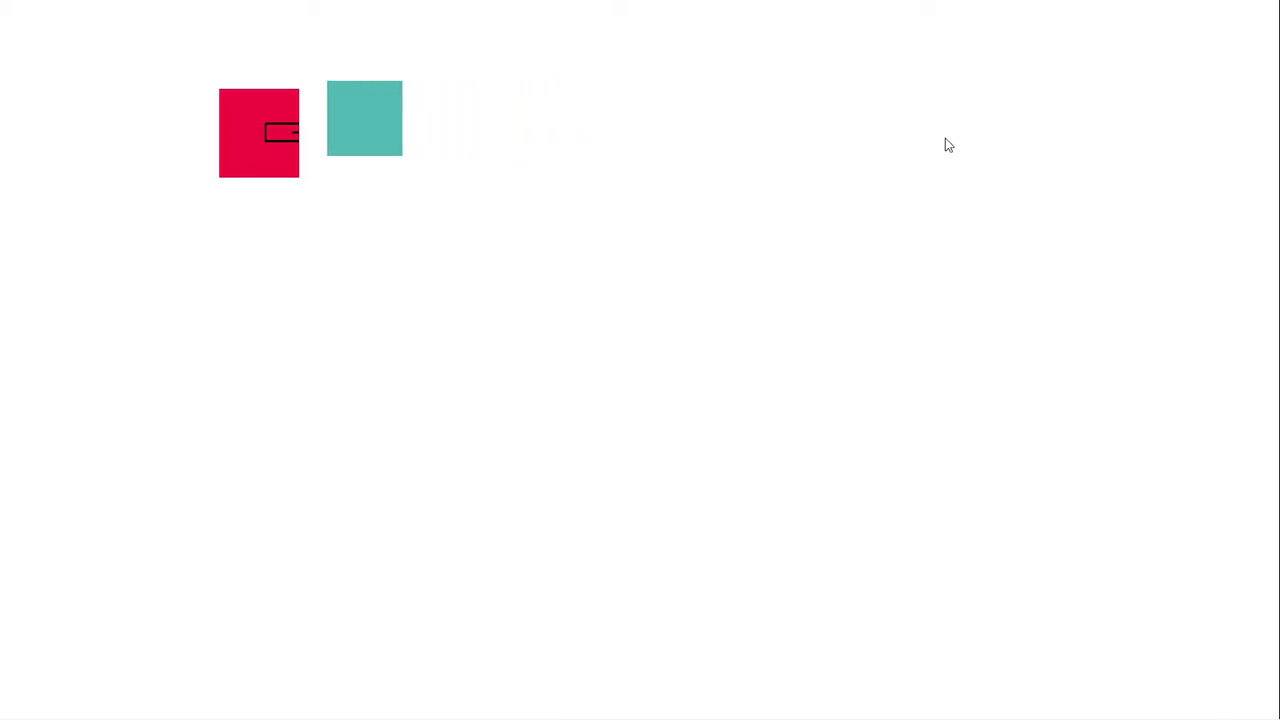
key(Right)
key(Left)
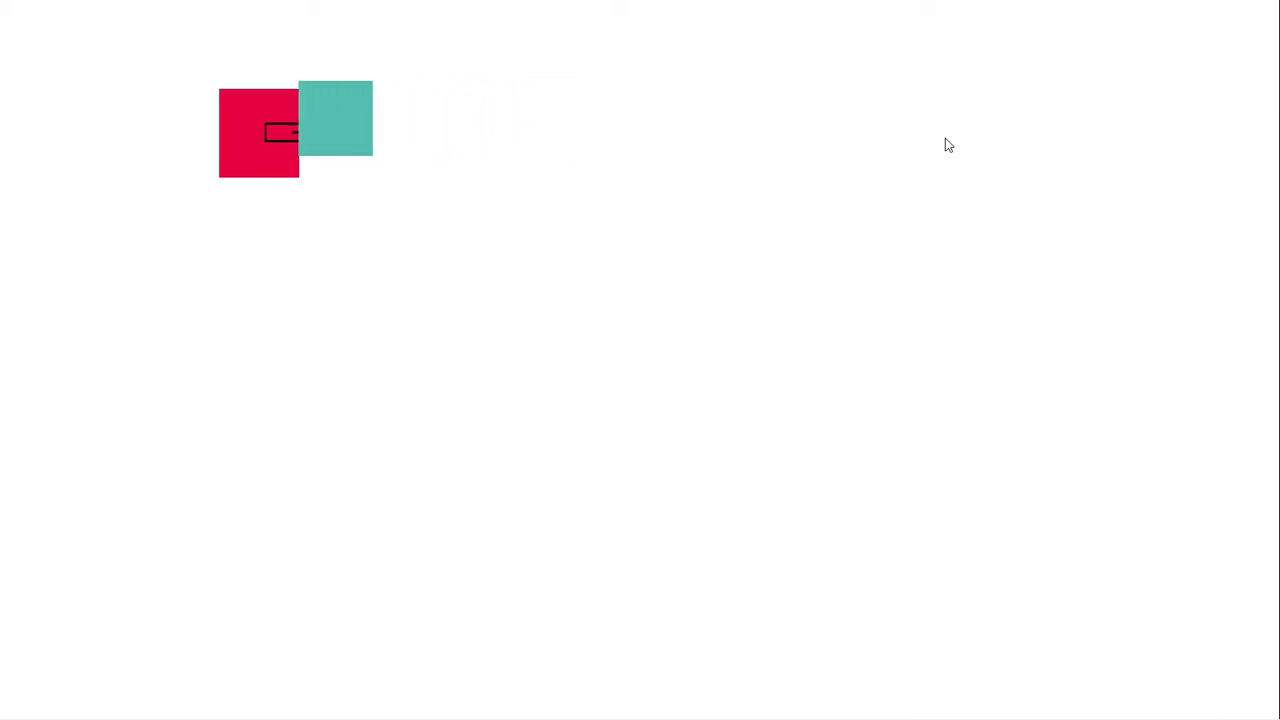
key(Right)
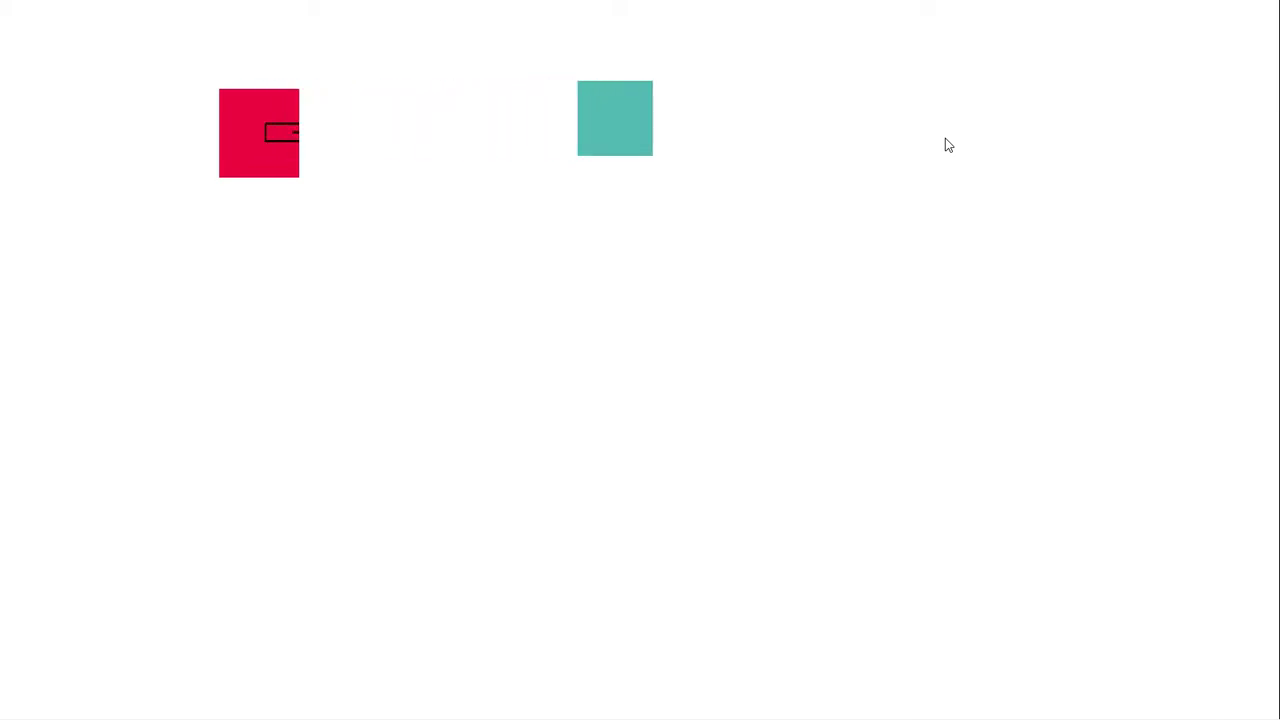
key(alt+Tab)
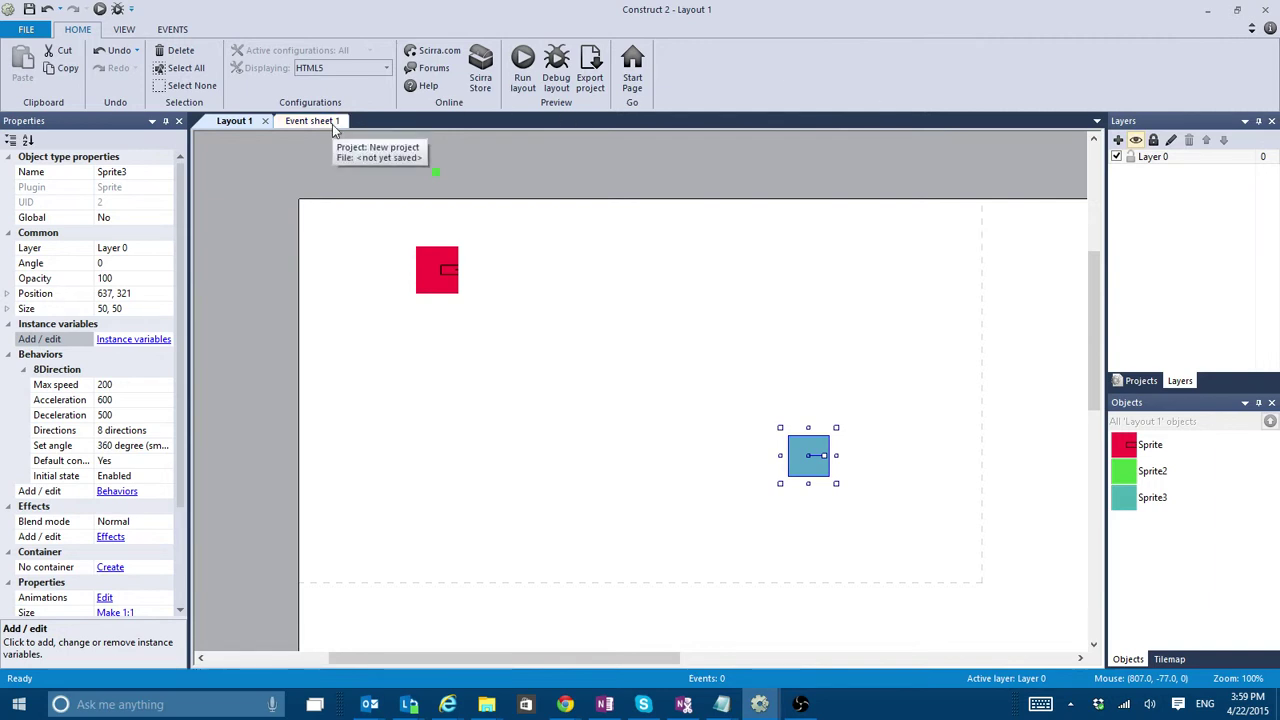
Rename the red turret sprite as Torre
click(422, 289)
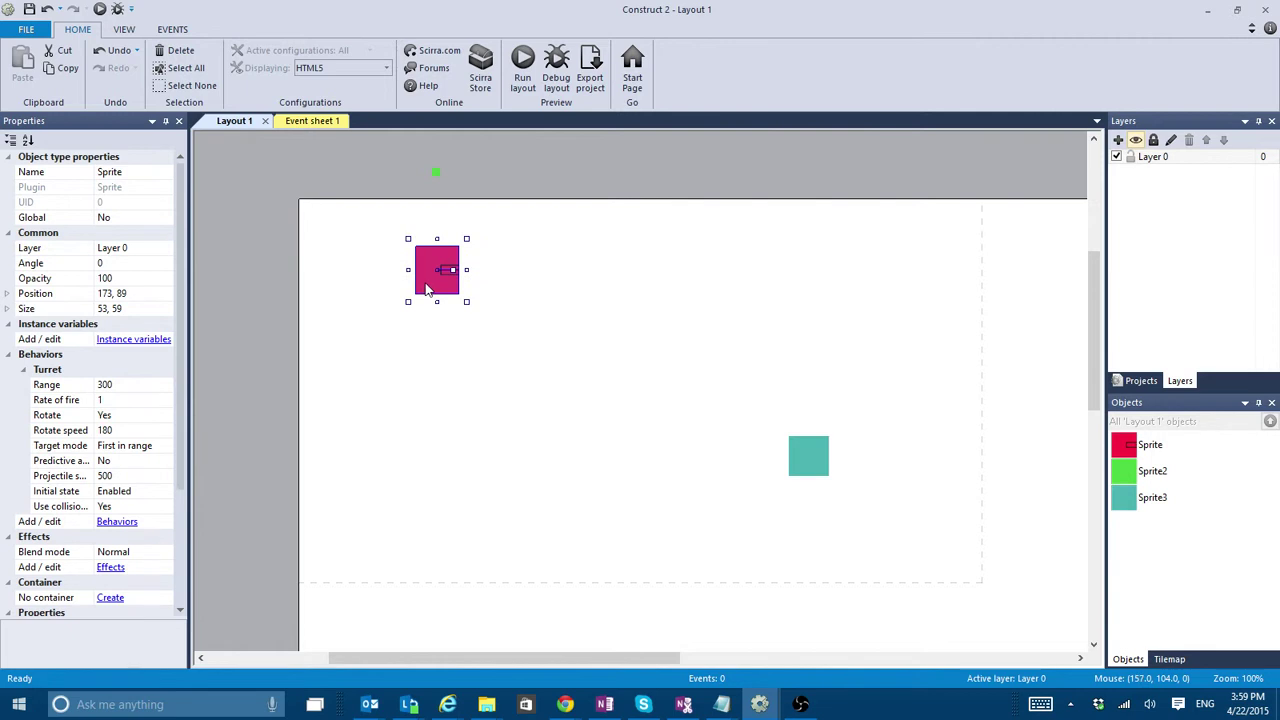
click(810, 452)
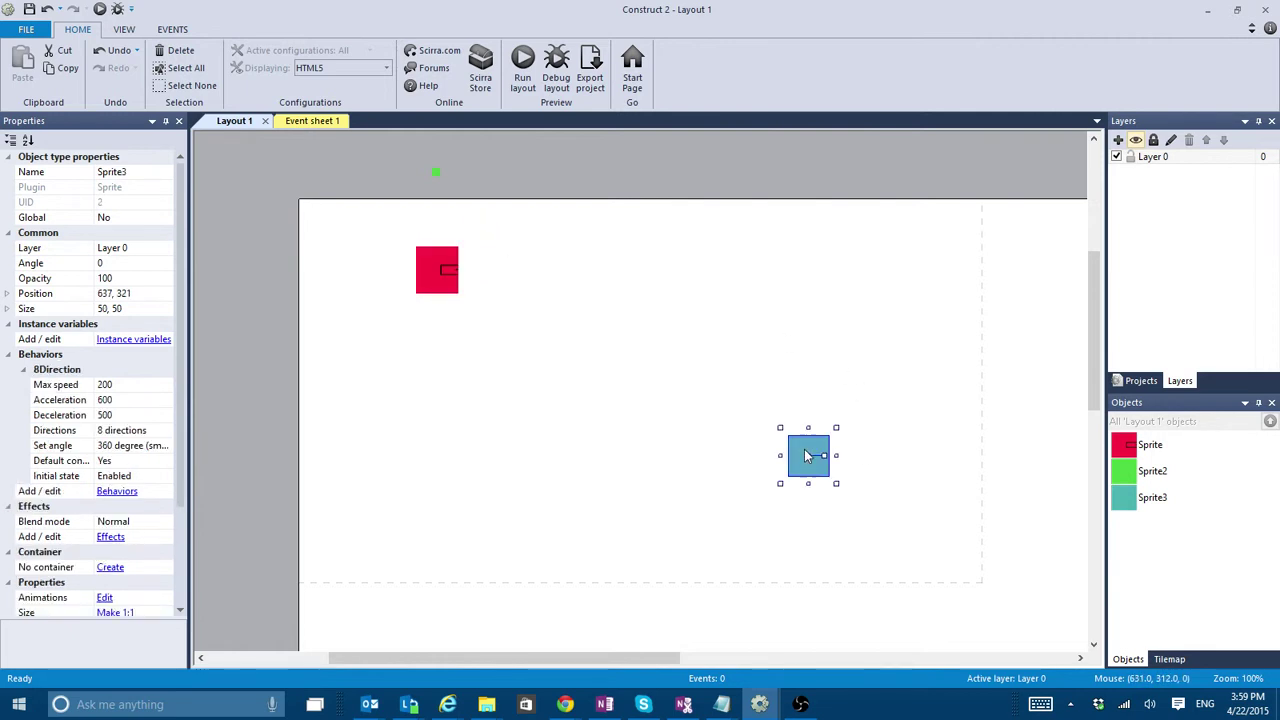
click(1147, 445)
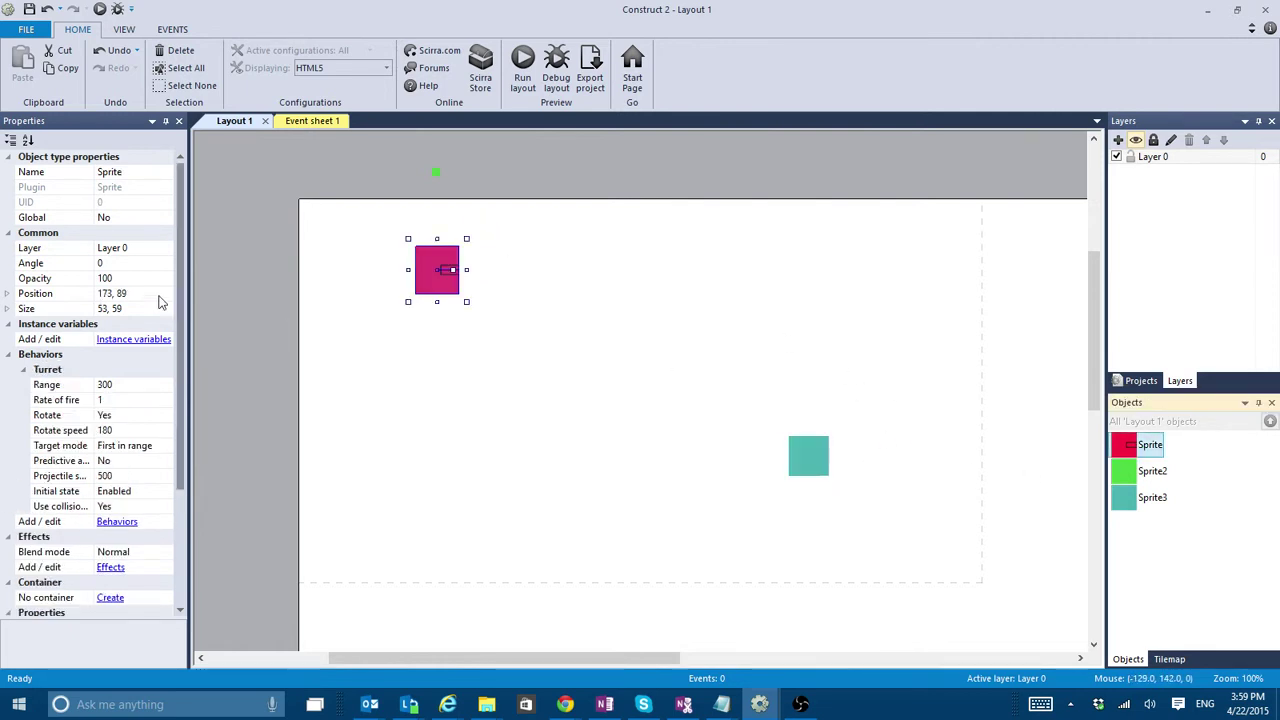
click(128, 172)
text(Torre)
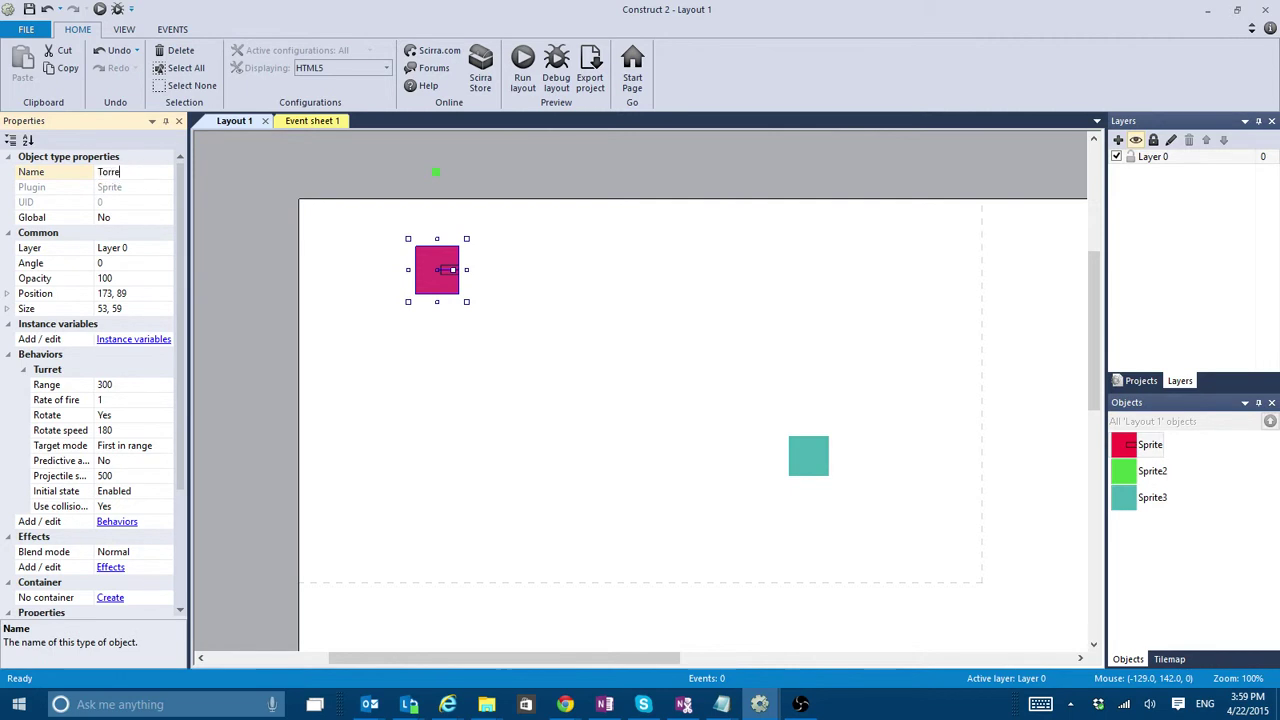
key(Return)
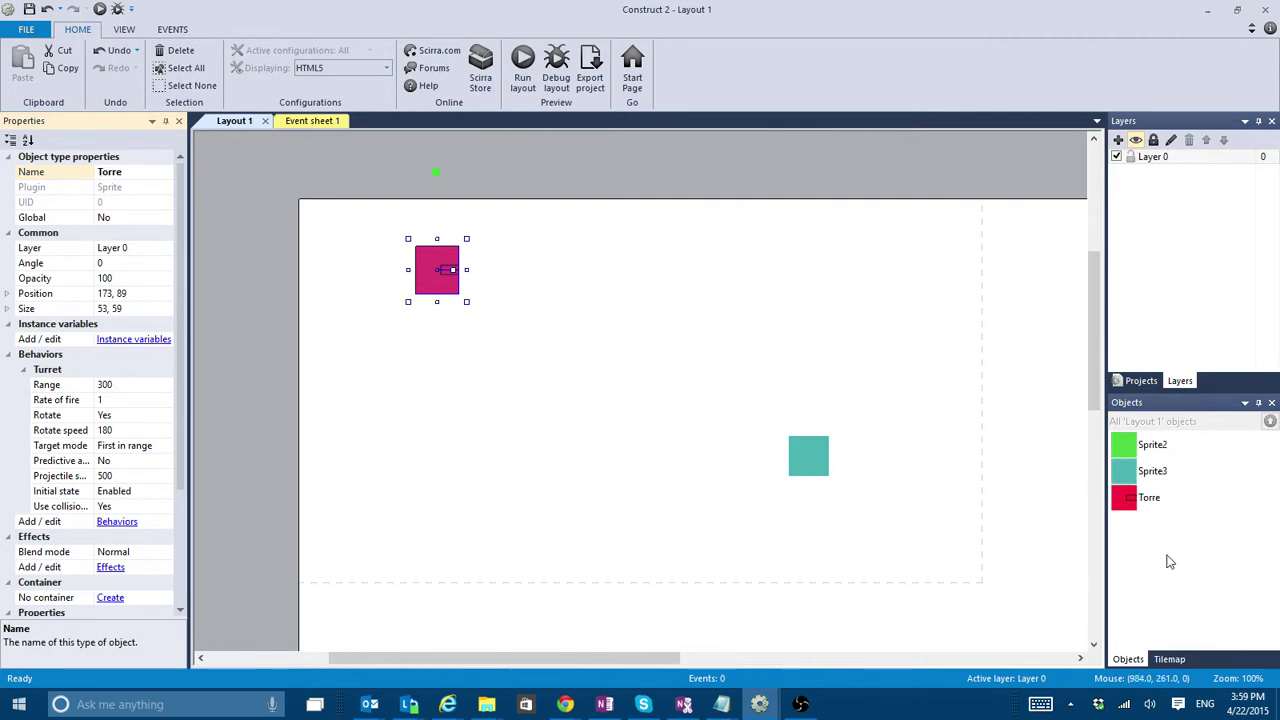
Rename the small green bullet sprite as bala
click(1130, 448)
click(135, 171)
text(bala)
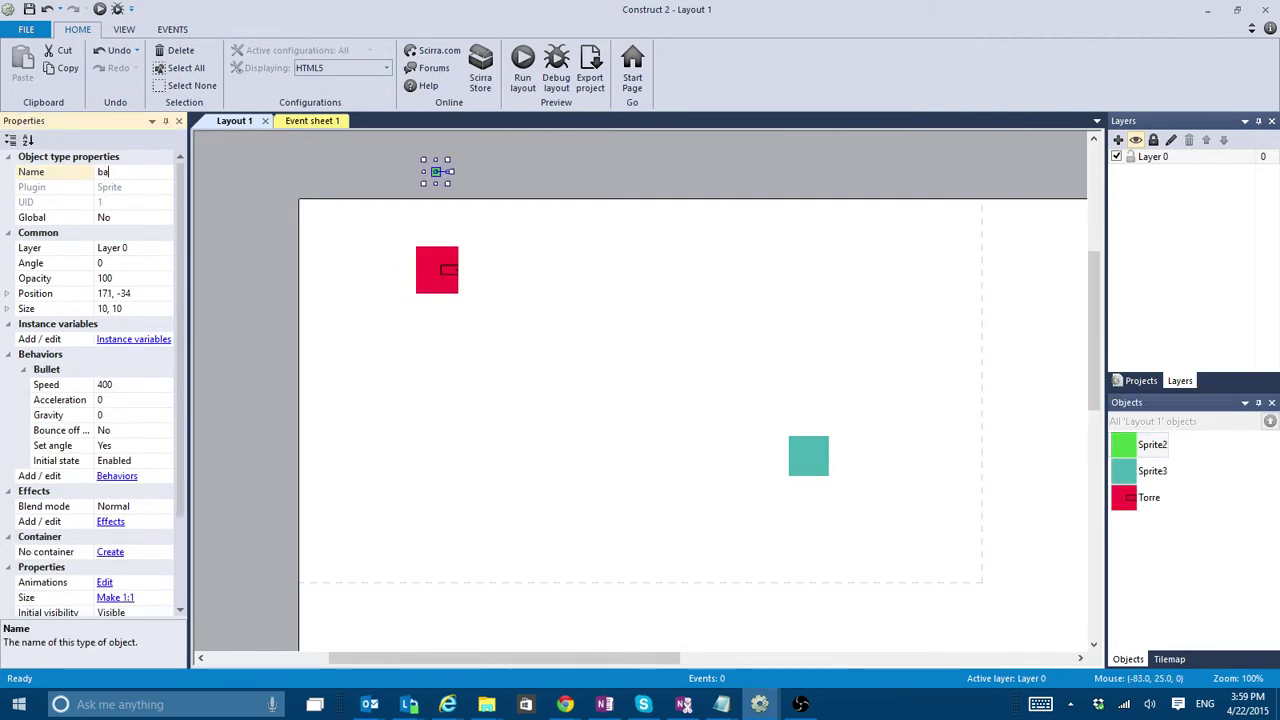
key(Return)
Rename the teal 8 Direction sprite as objetivo
click(1130, 473)
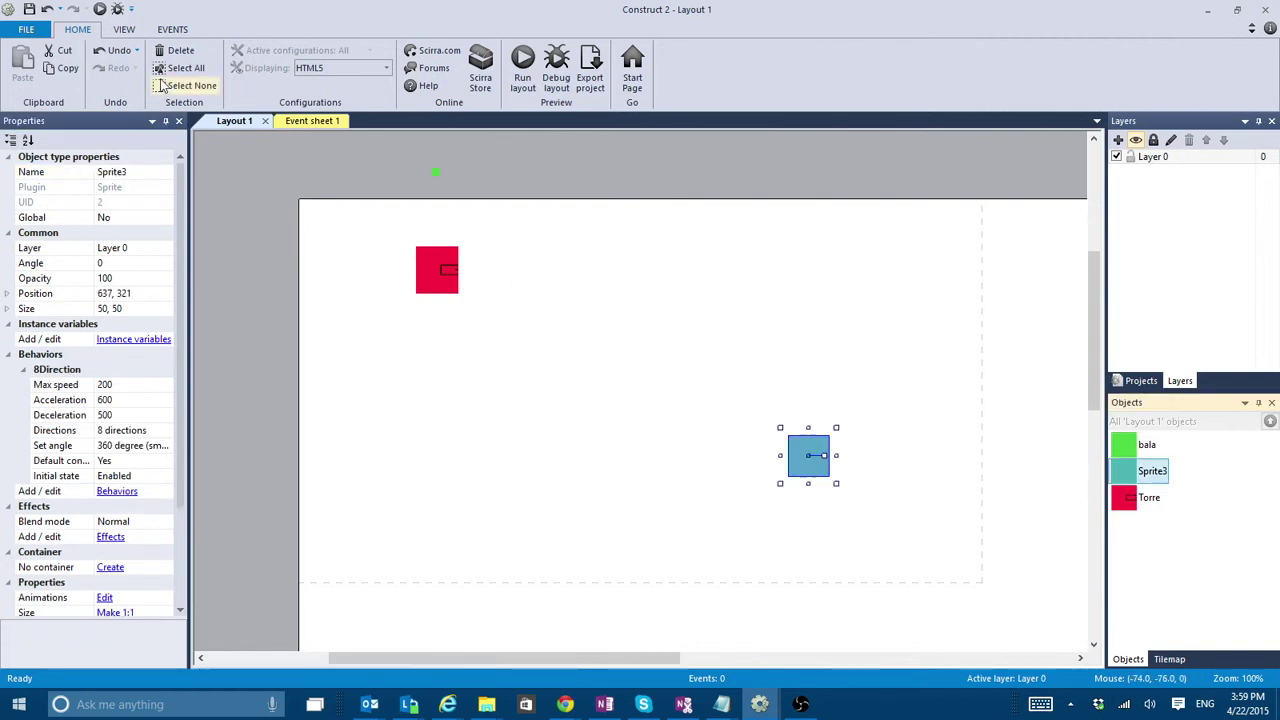
click(157, 172)
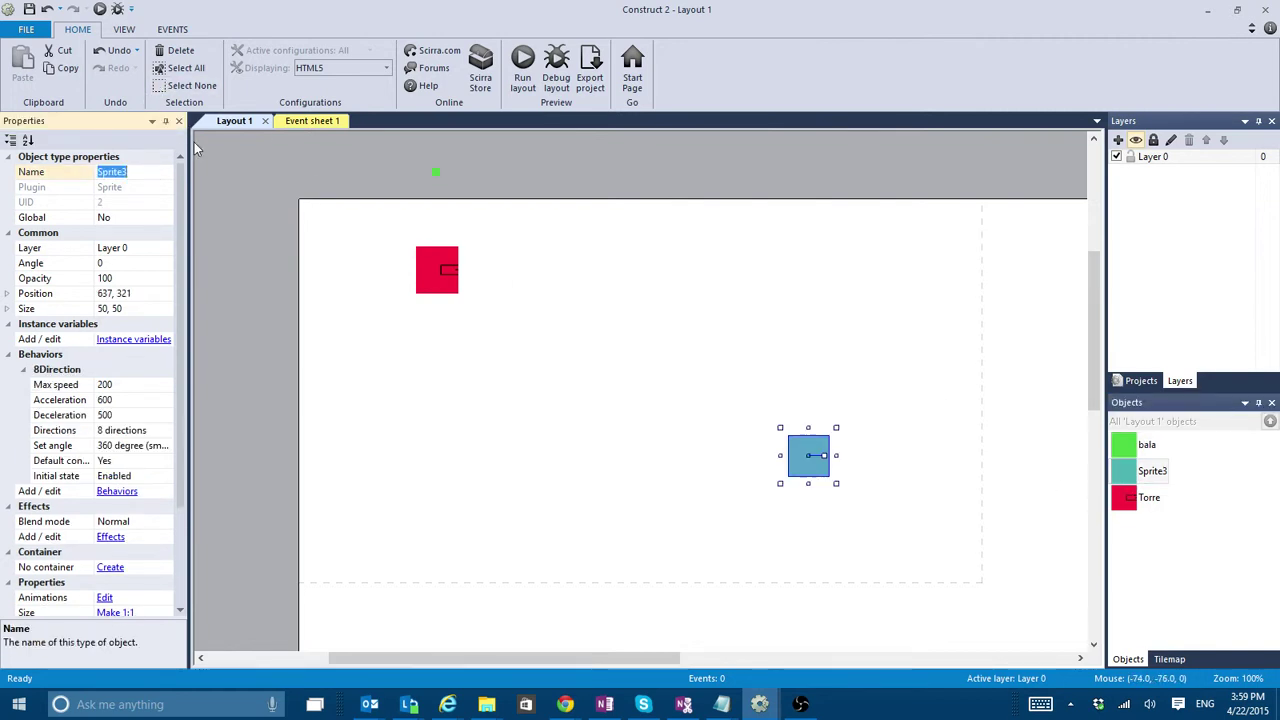
text(obje)
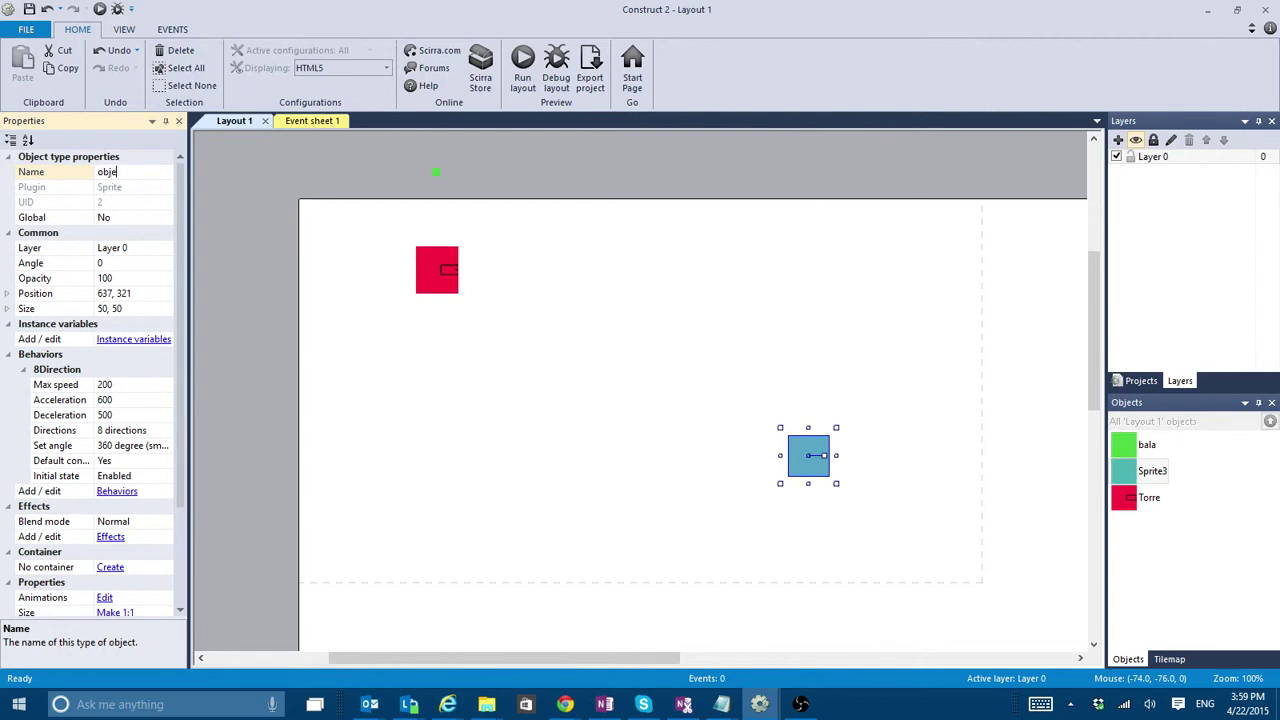
text(tivo)
key(Return)
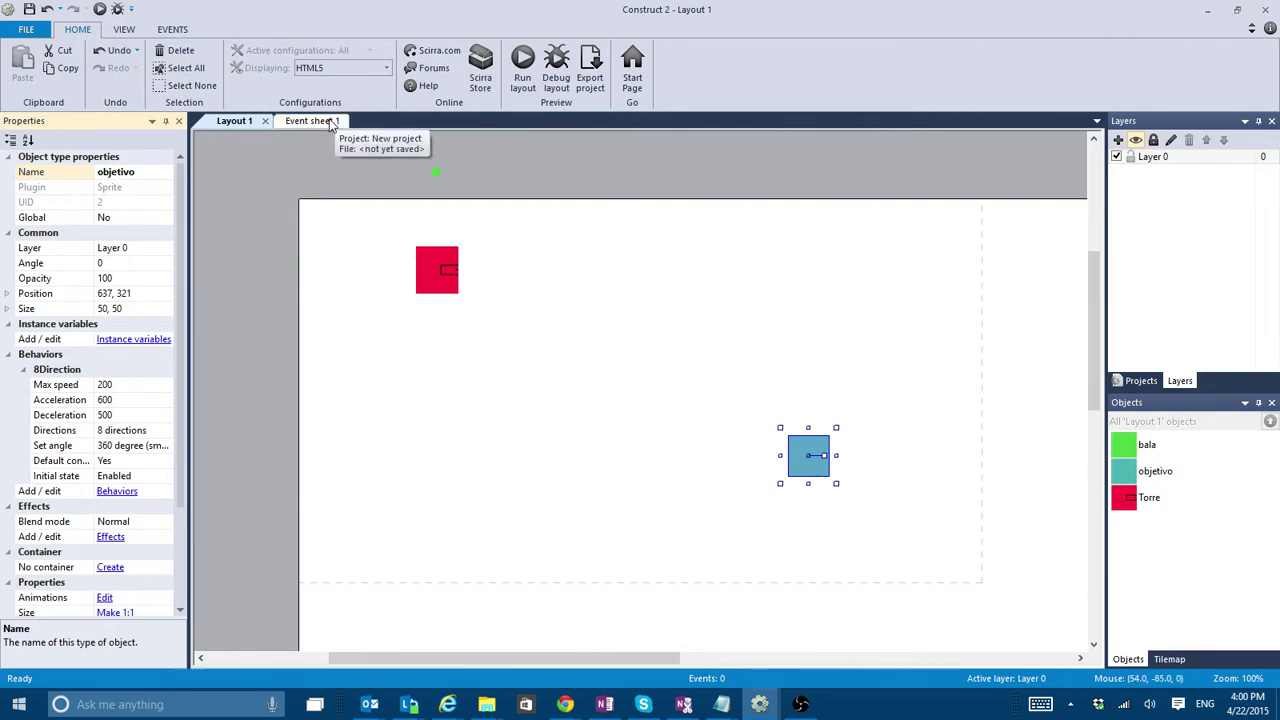
Add a System "On start of layout" event to Event sheet 1
click(313, 121)
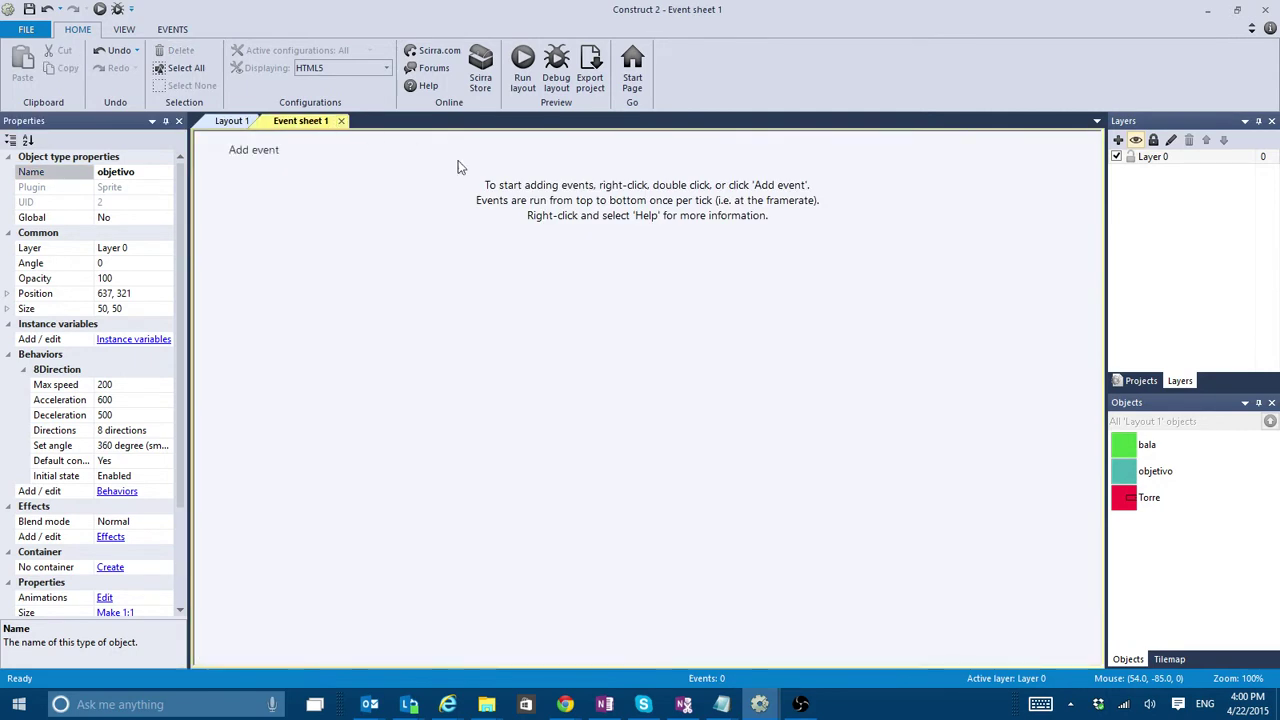
click(243, 150)
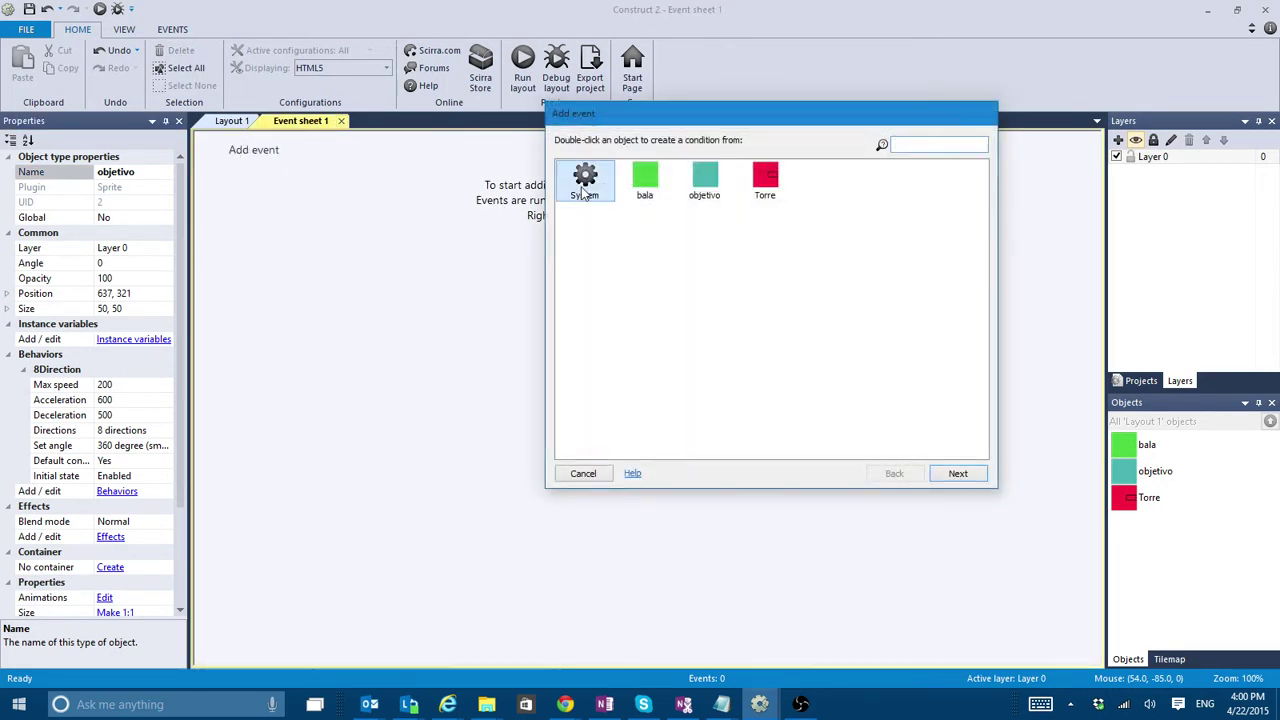
double_click(585, 185)
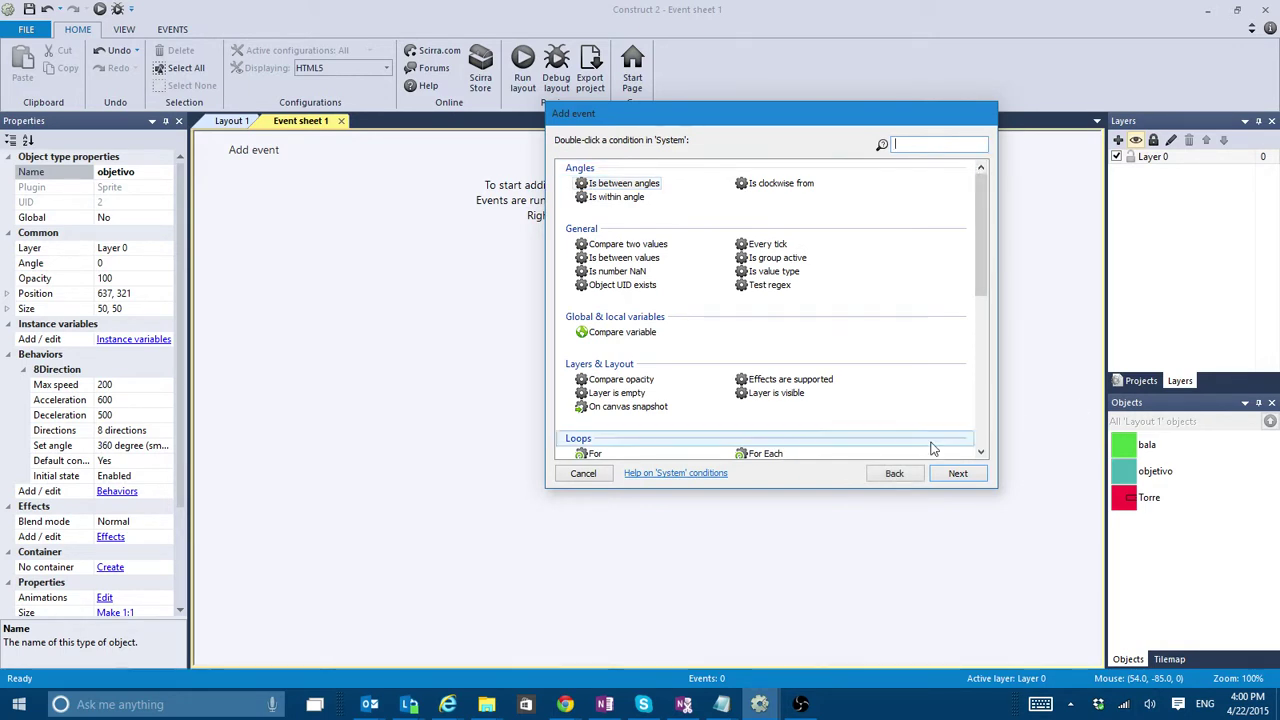
click(893, 474)
double_click(585, 182)
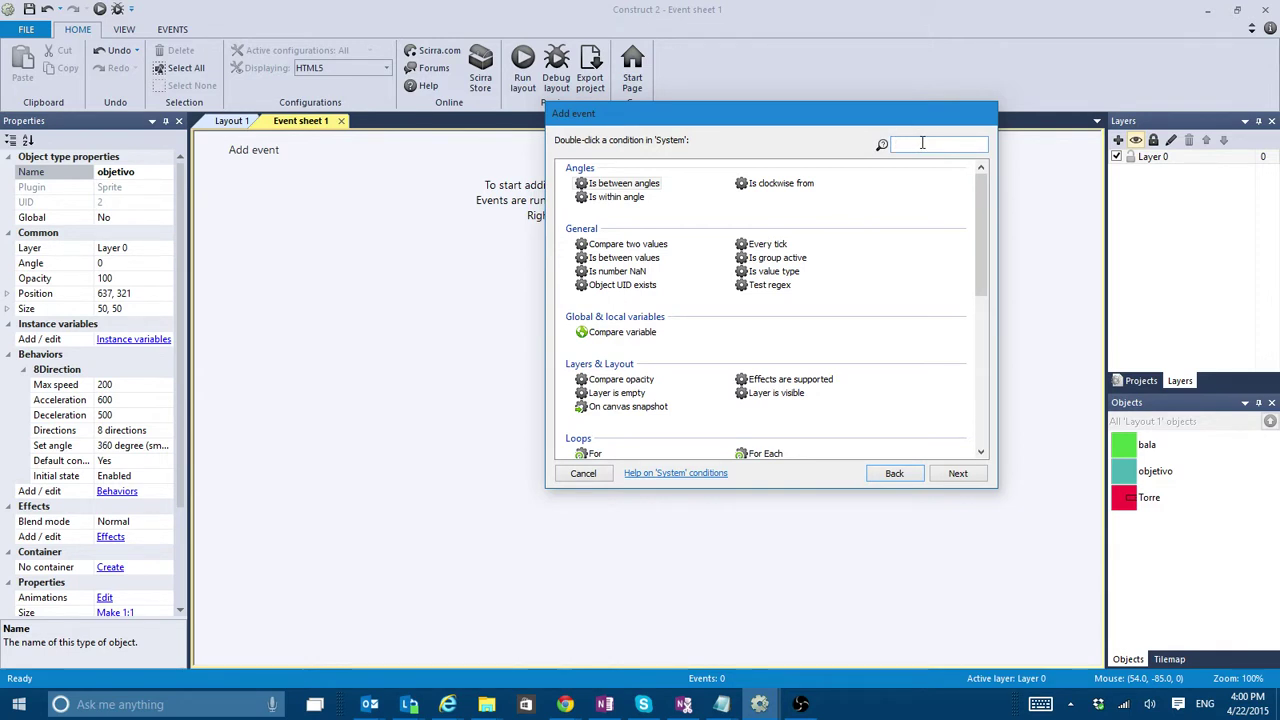
text(start)
click(632, 199)
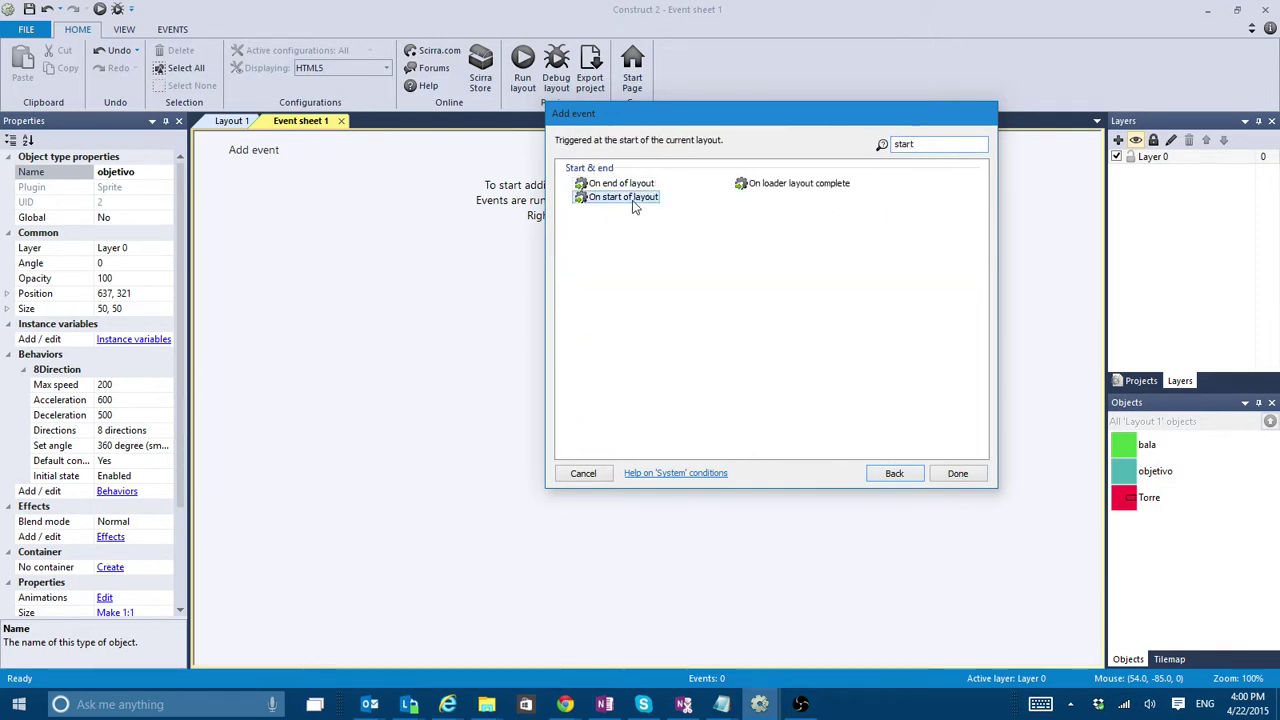
double_click(650, 200)
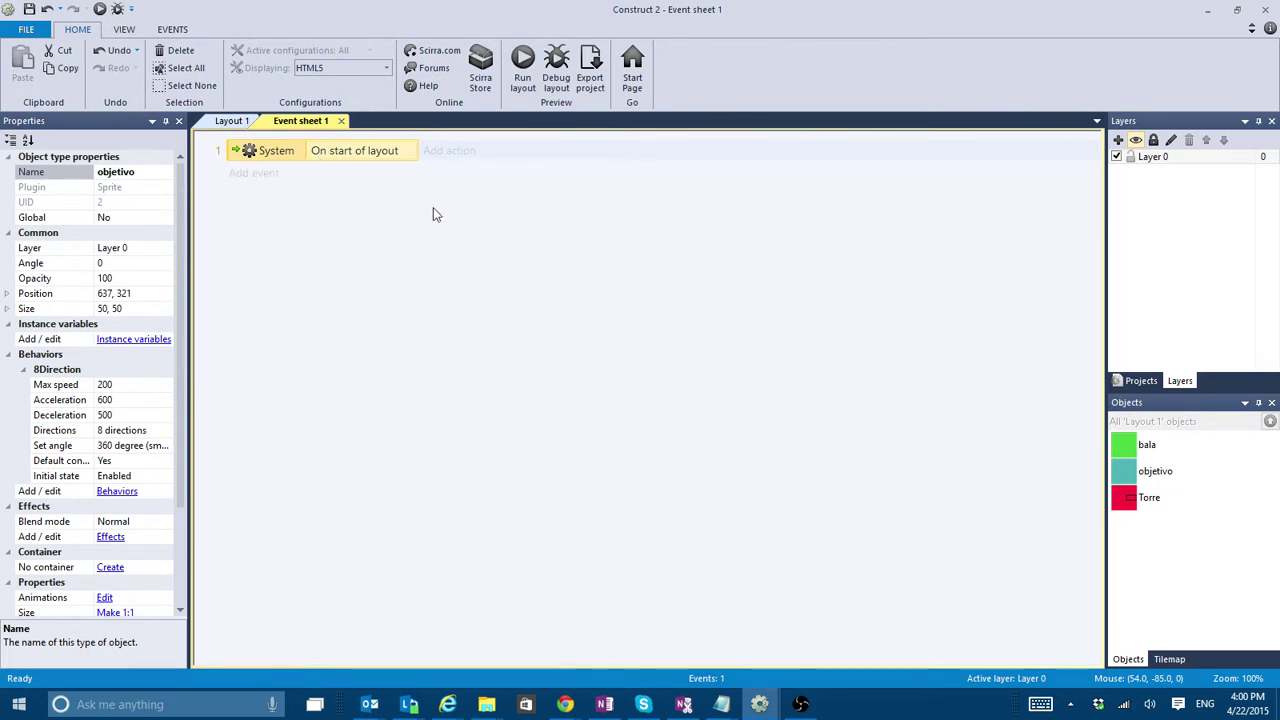
Add a Torre action to the start-of-layout event that adds objetivo as an object for the turret to target
click(1133, 508)
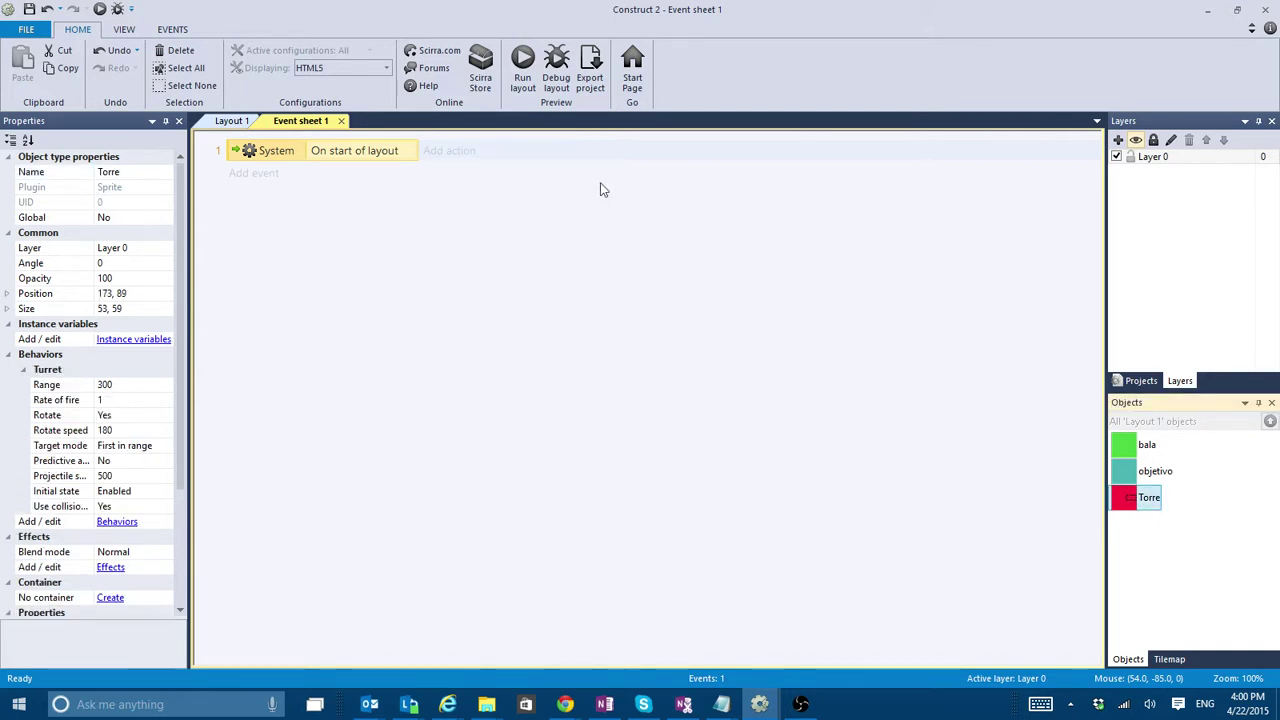
click(445, 152)
double_click(766, 182)
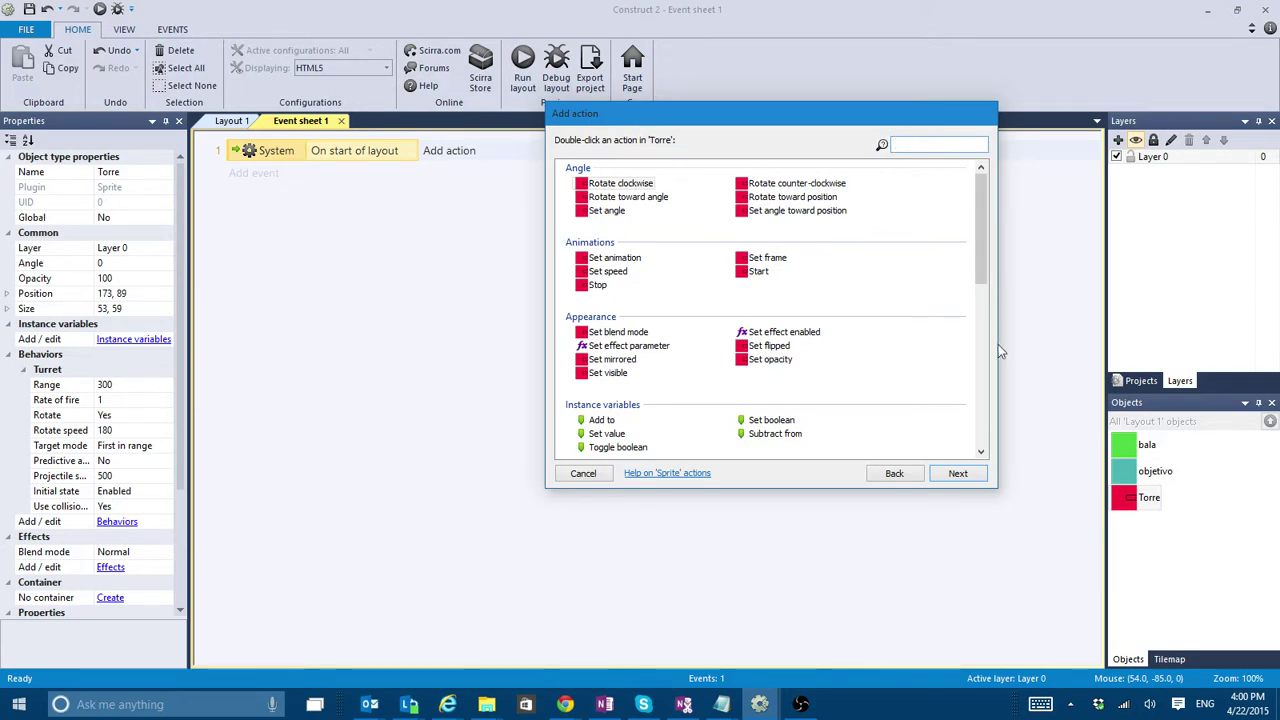
drag(984, 246, 994, 402)
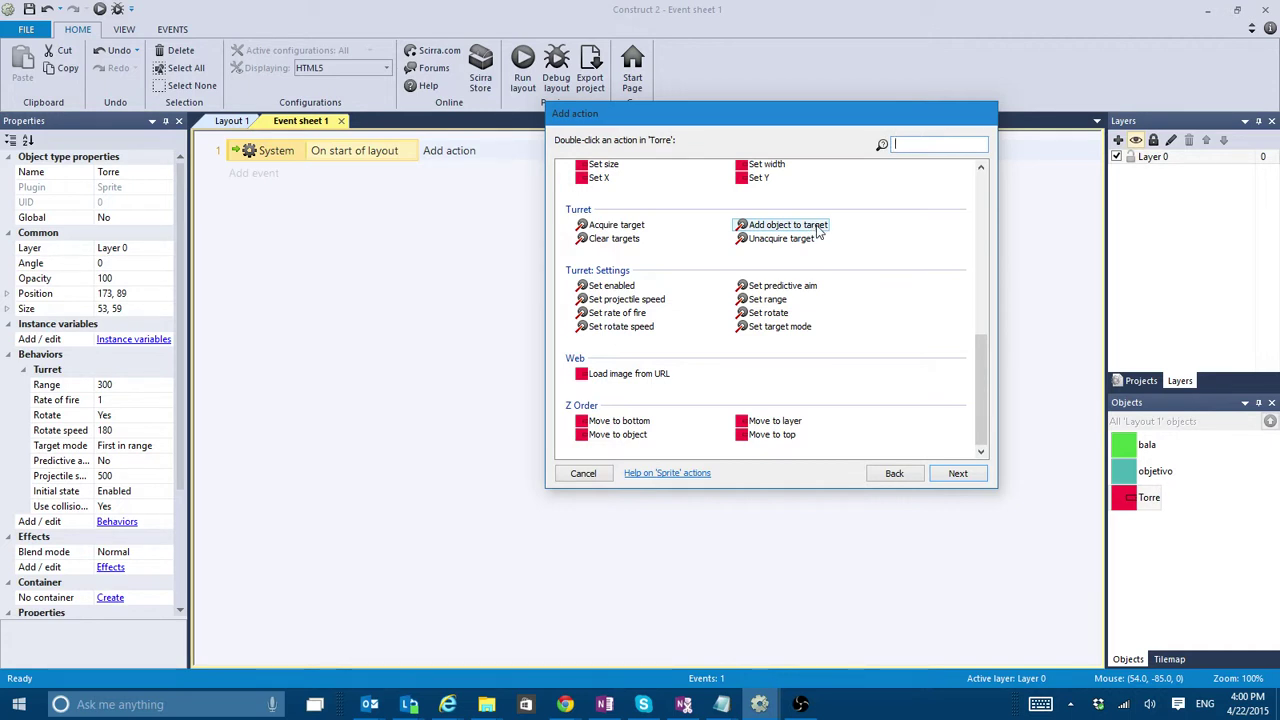
click(655, 226)
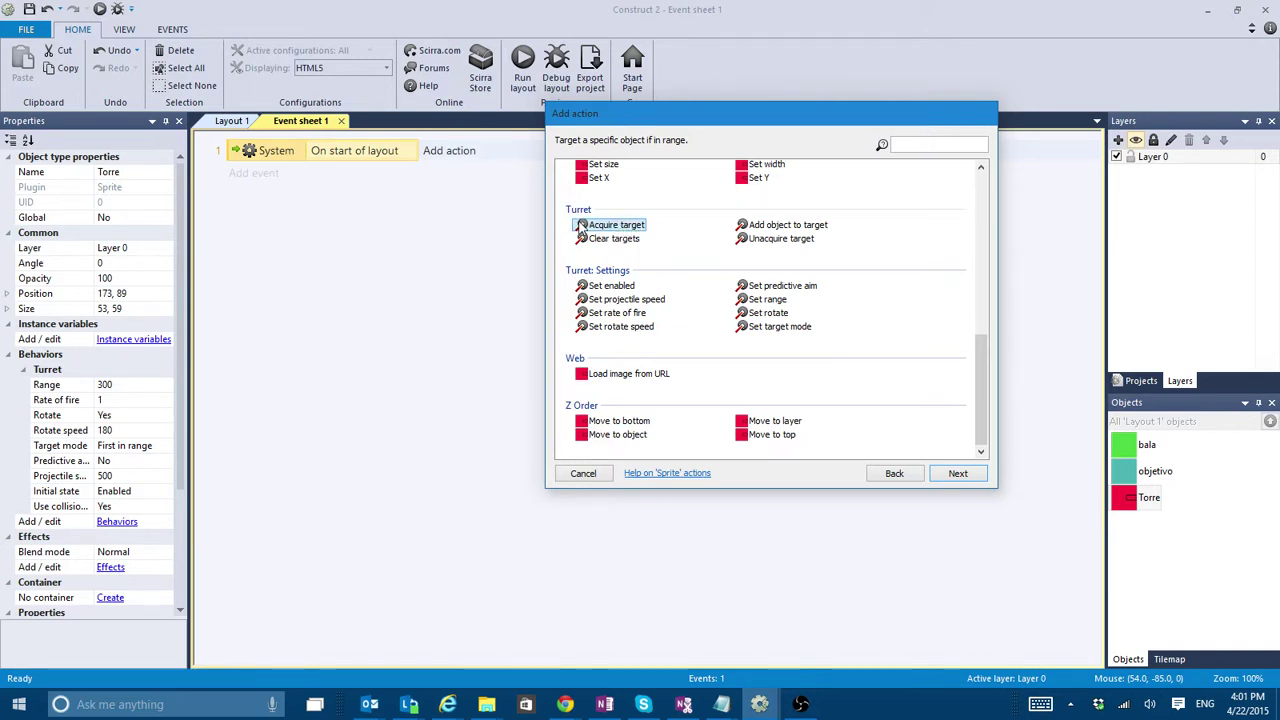
click(772, 229)
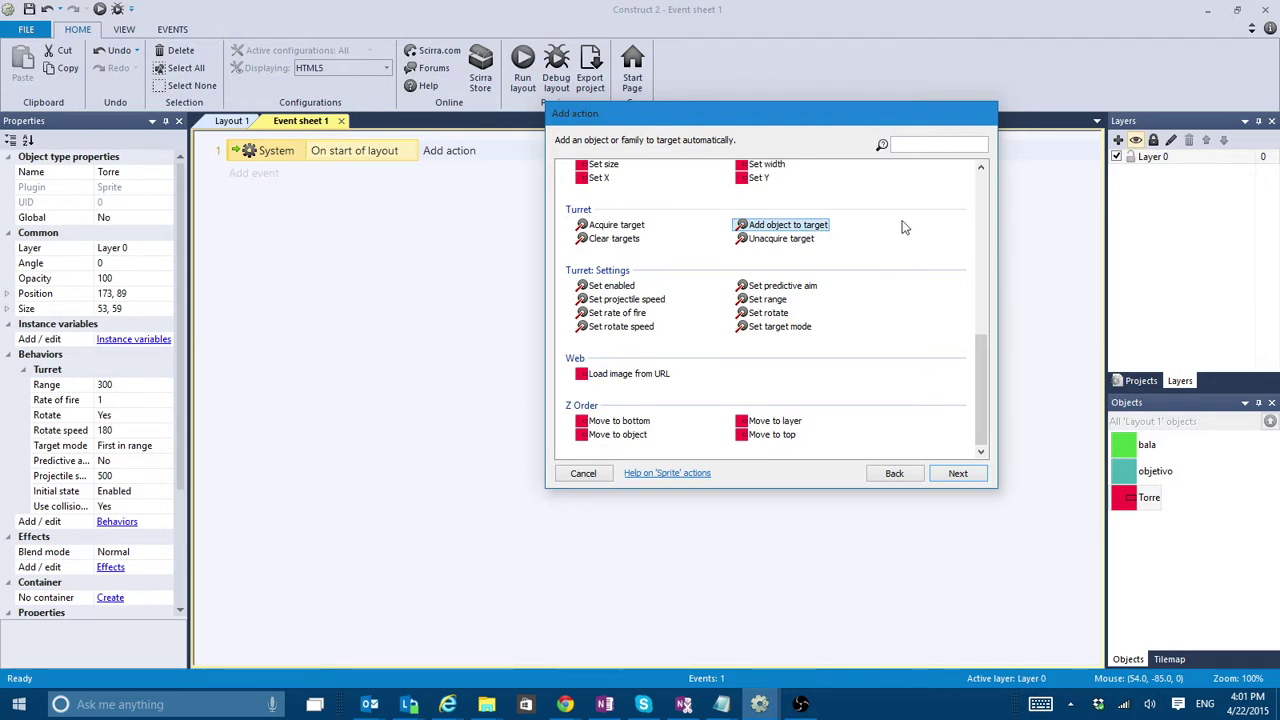
double_click(767, 228)
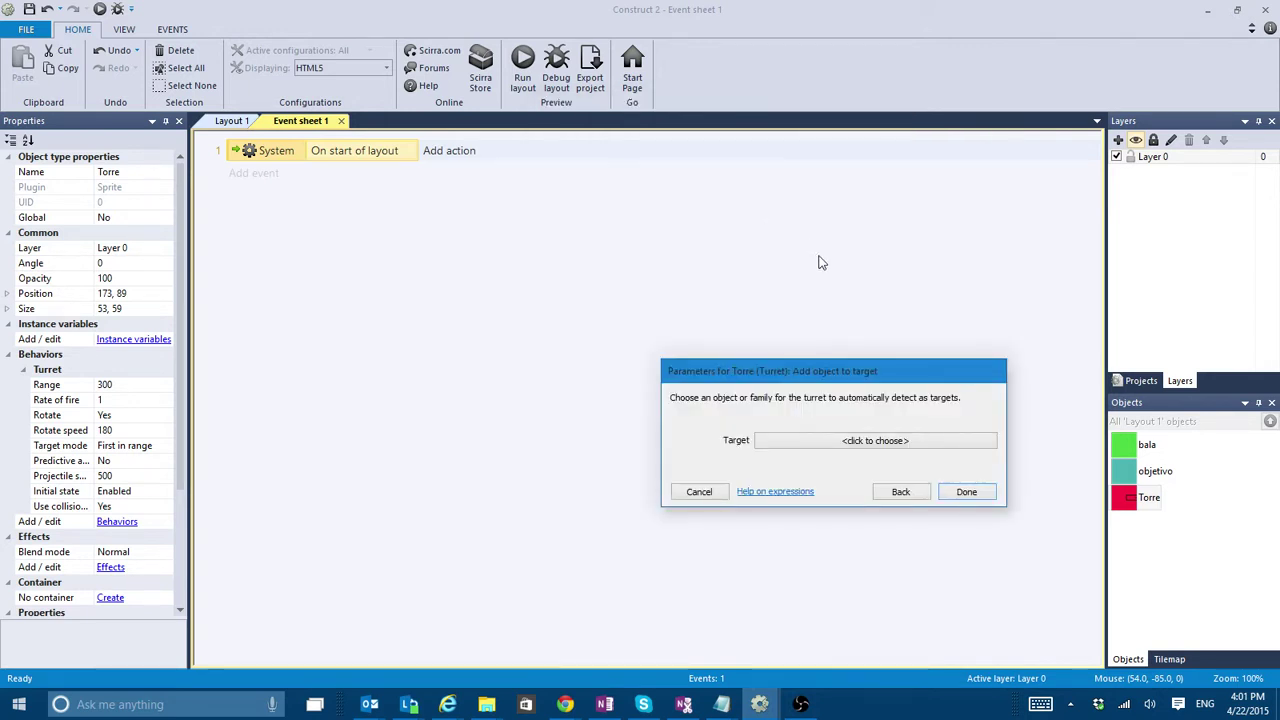
click(866, 445)
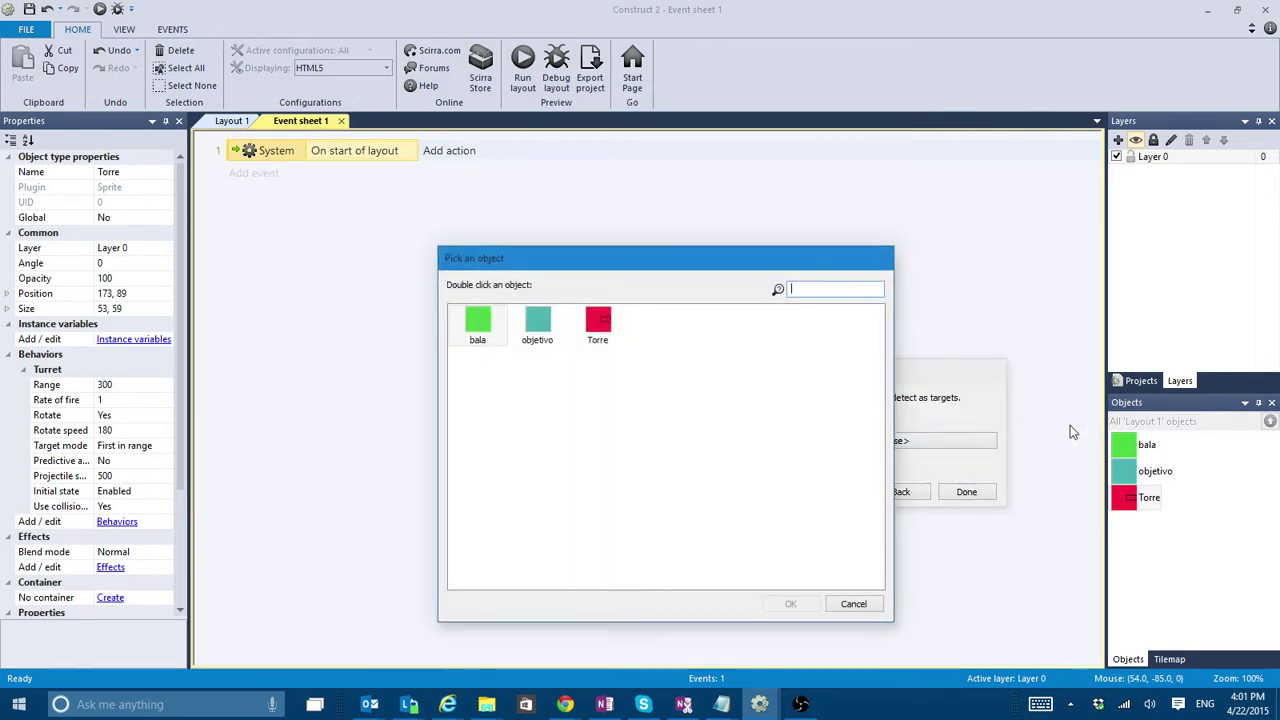
double_click(538, 330)
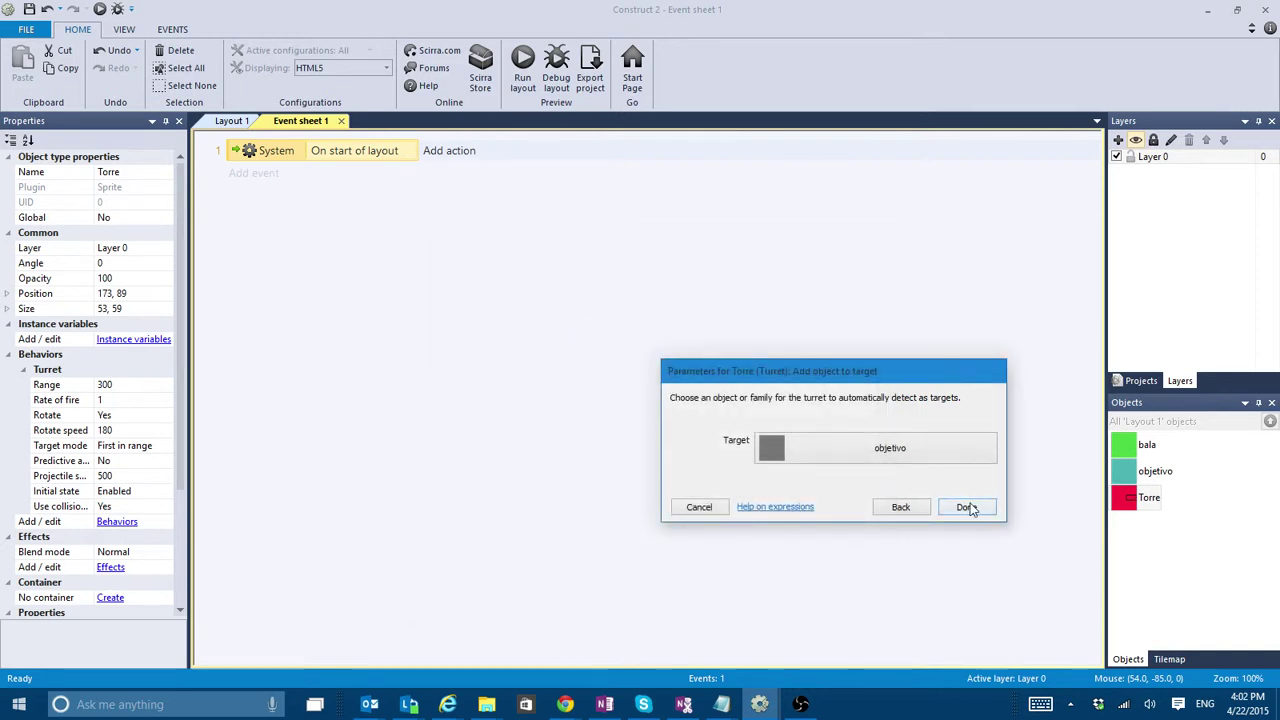
click(966, 505)
Run the layout and steer the teal sprite around the turret to test its aiming and range, then return to the event sheet
click(522, 68)
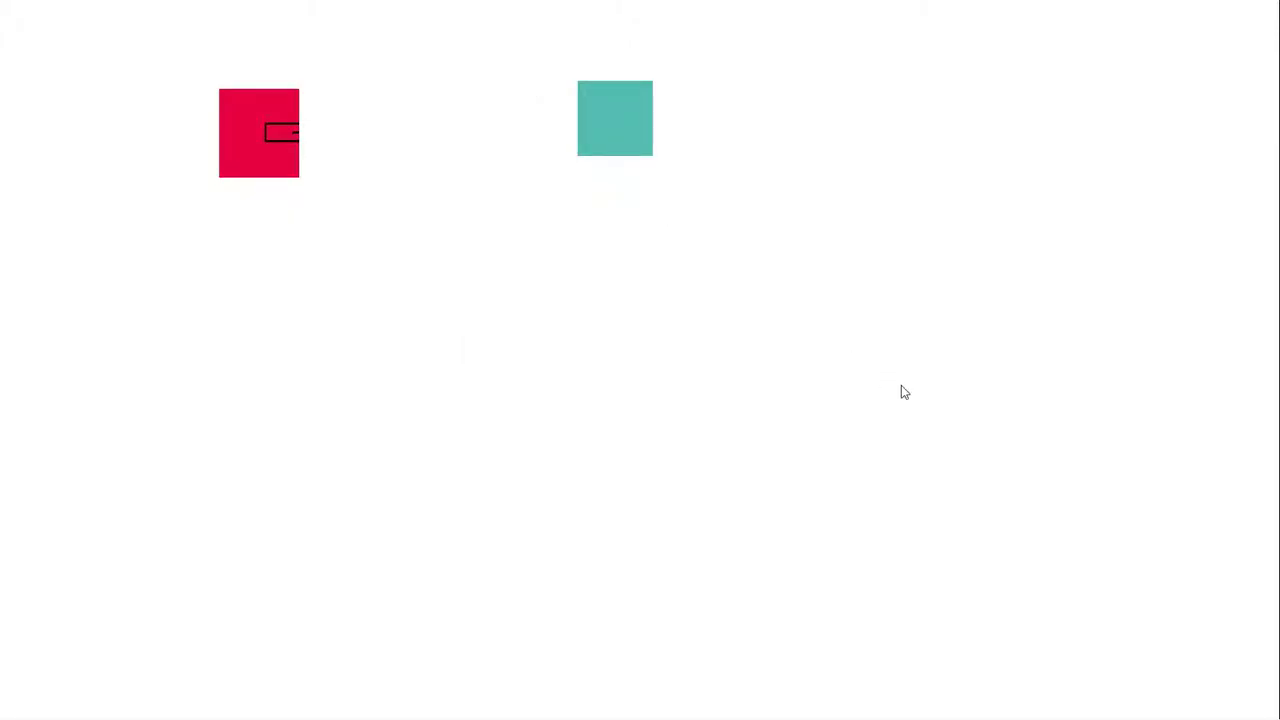
key(Left)
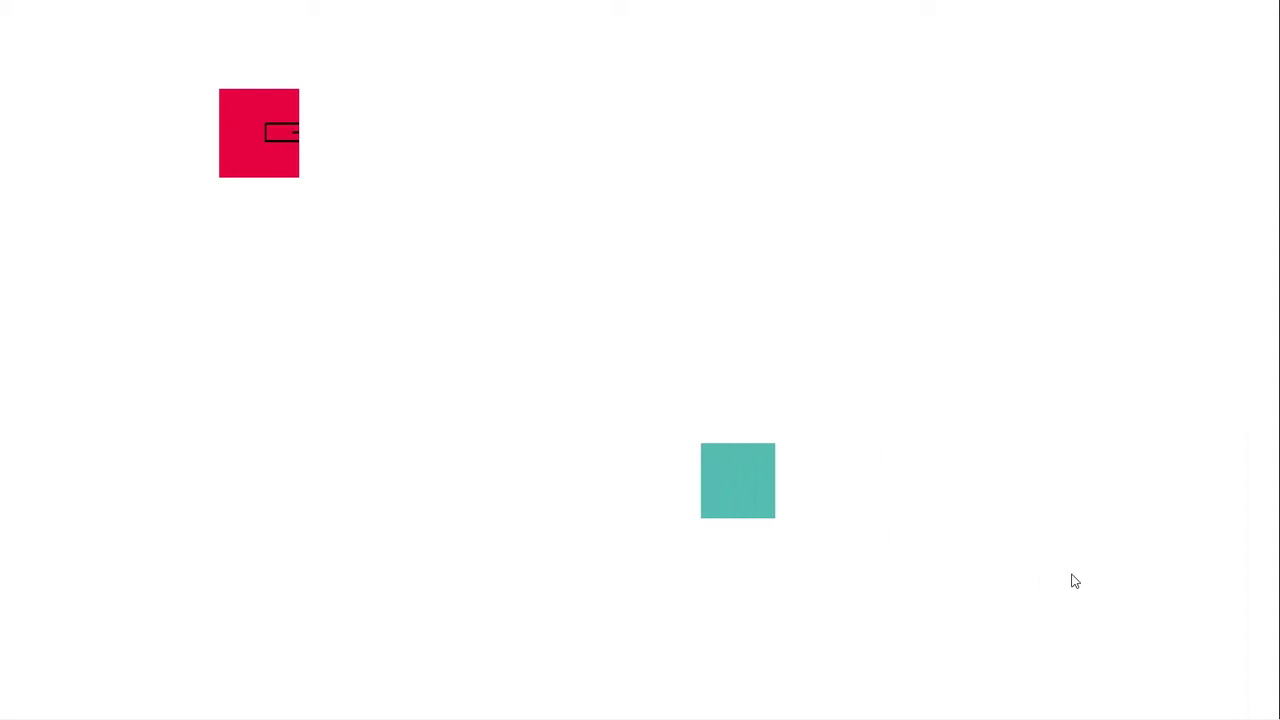
key(Up)
key(Left)
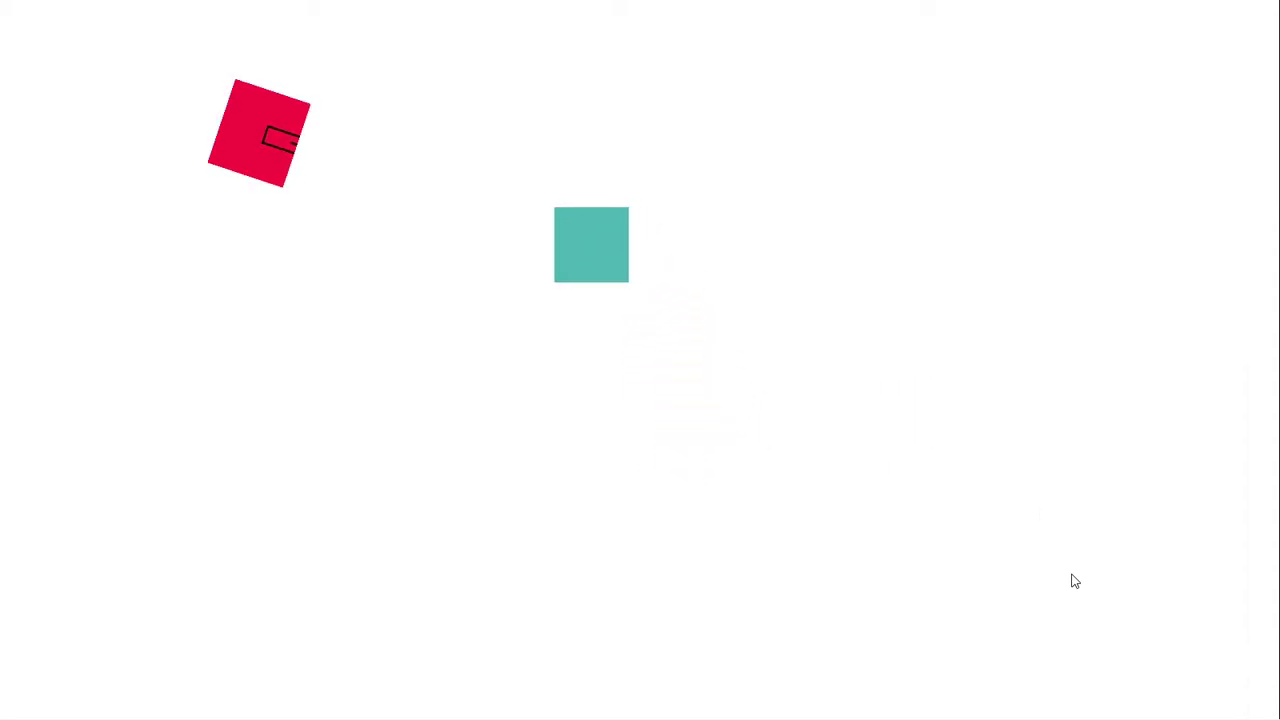
key(Down)
key(Left)
key(Left)
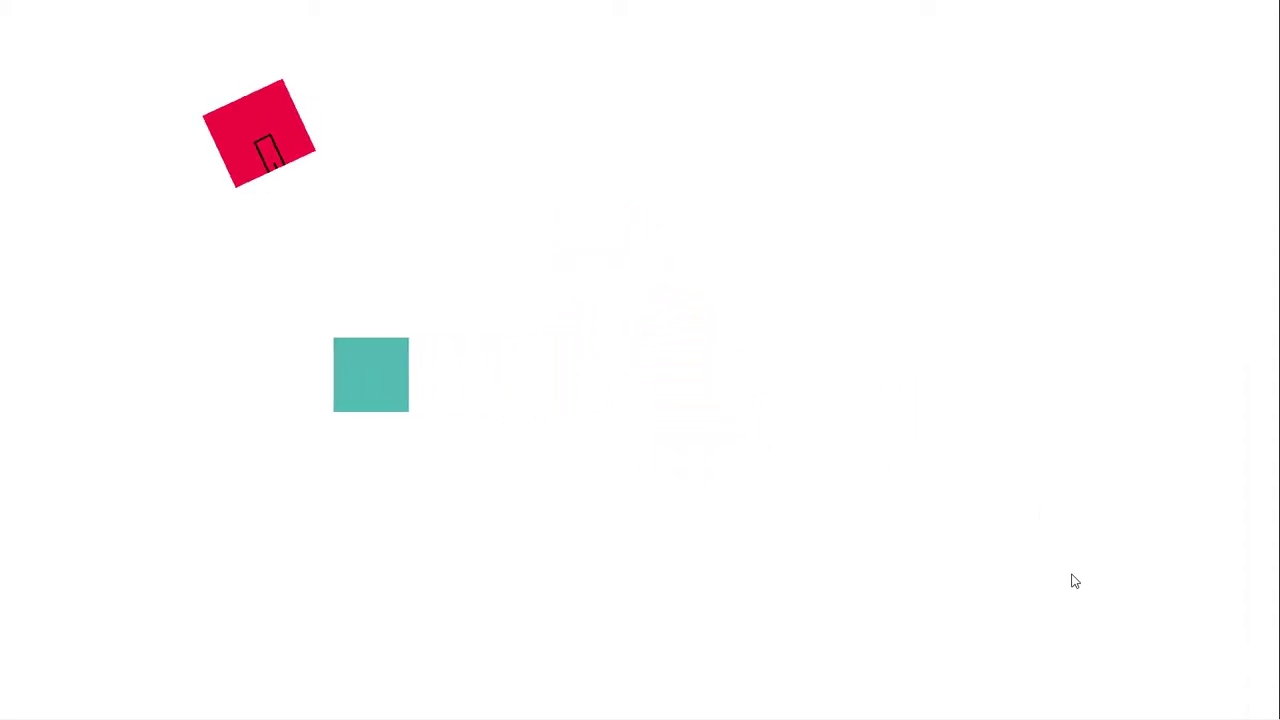
key(Left)
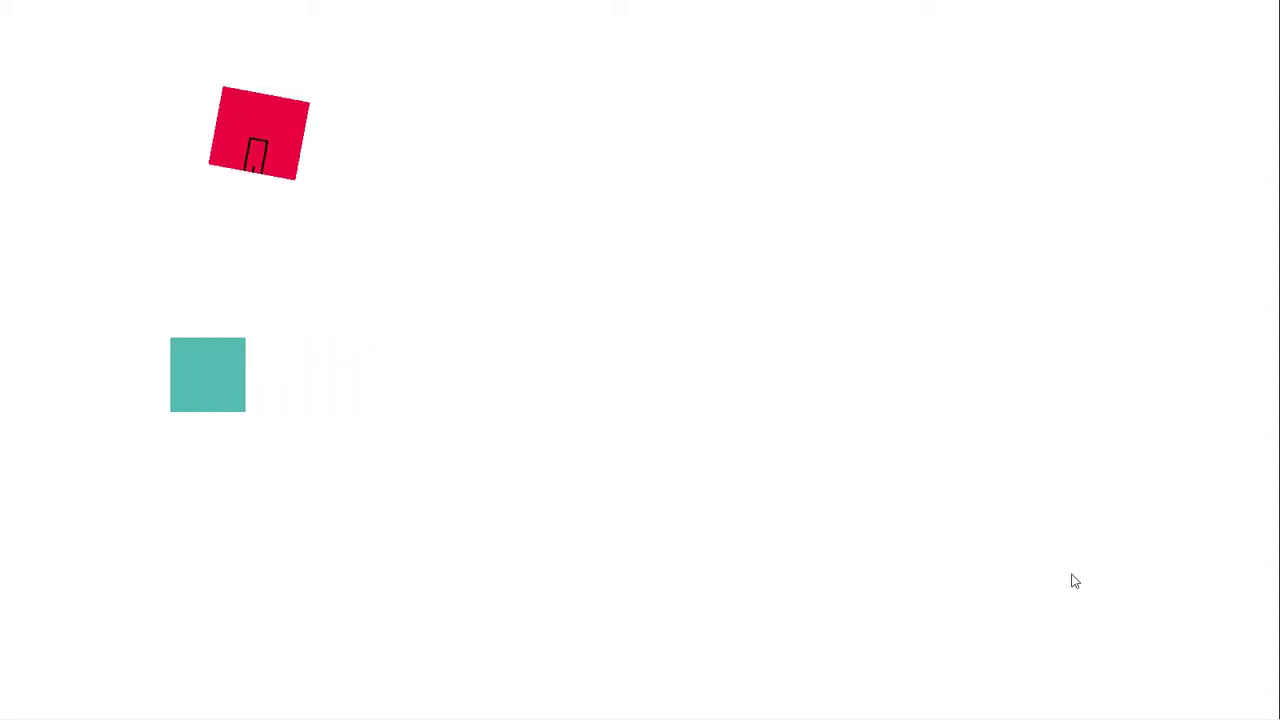
key(Right)
key(Right)
key(Up)
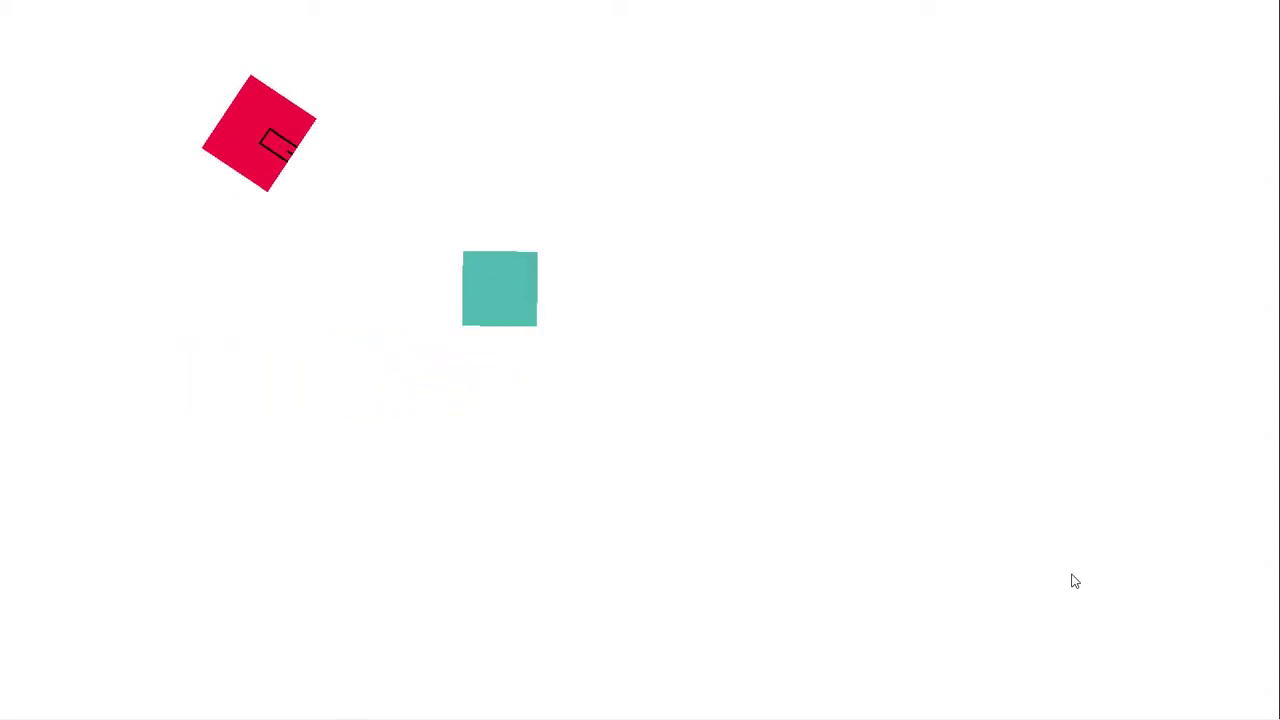
key(Down)
key(Left)
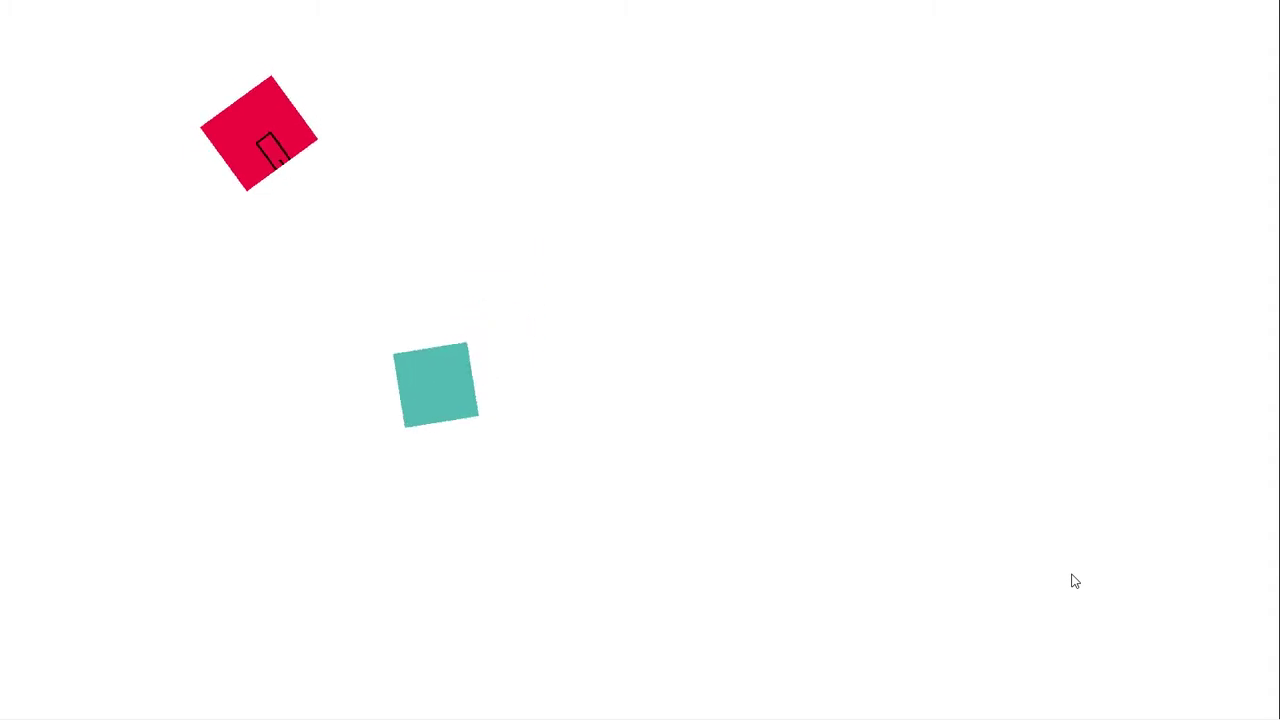
key(Up)
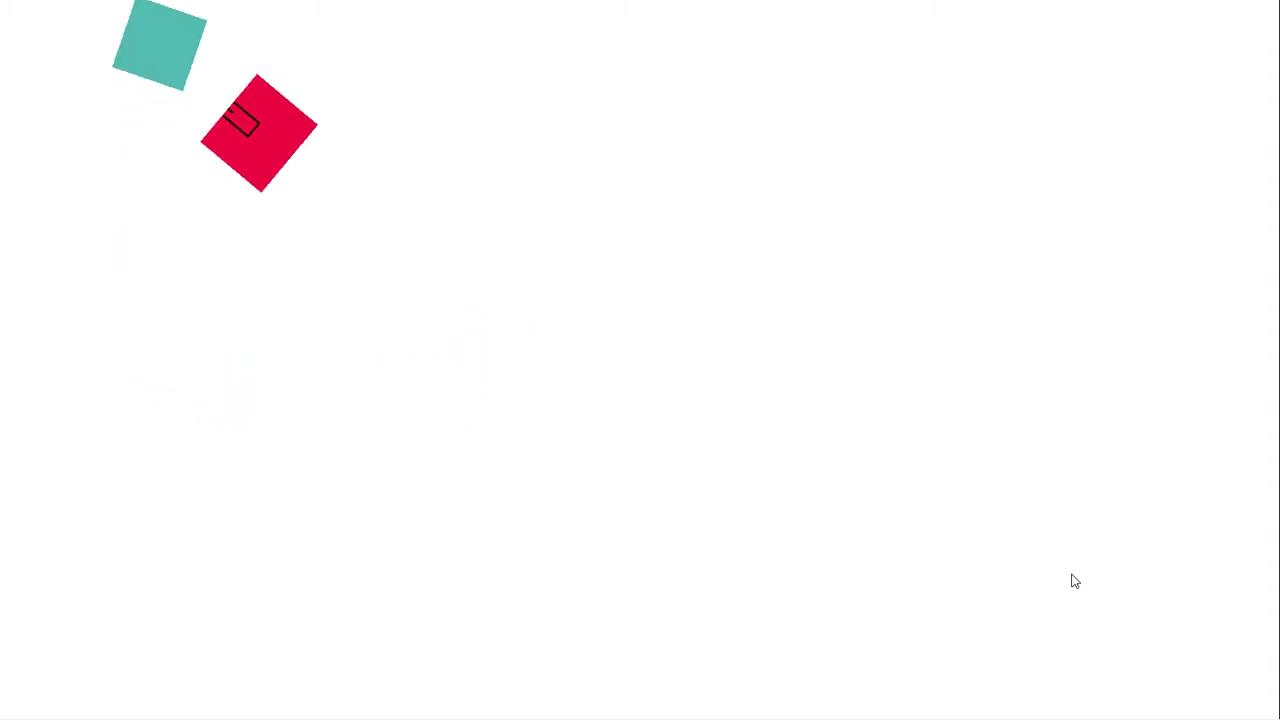
key(Right)
key(Down)
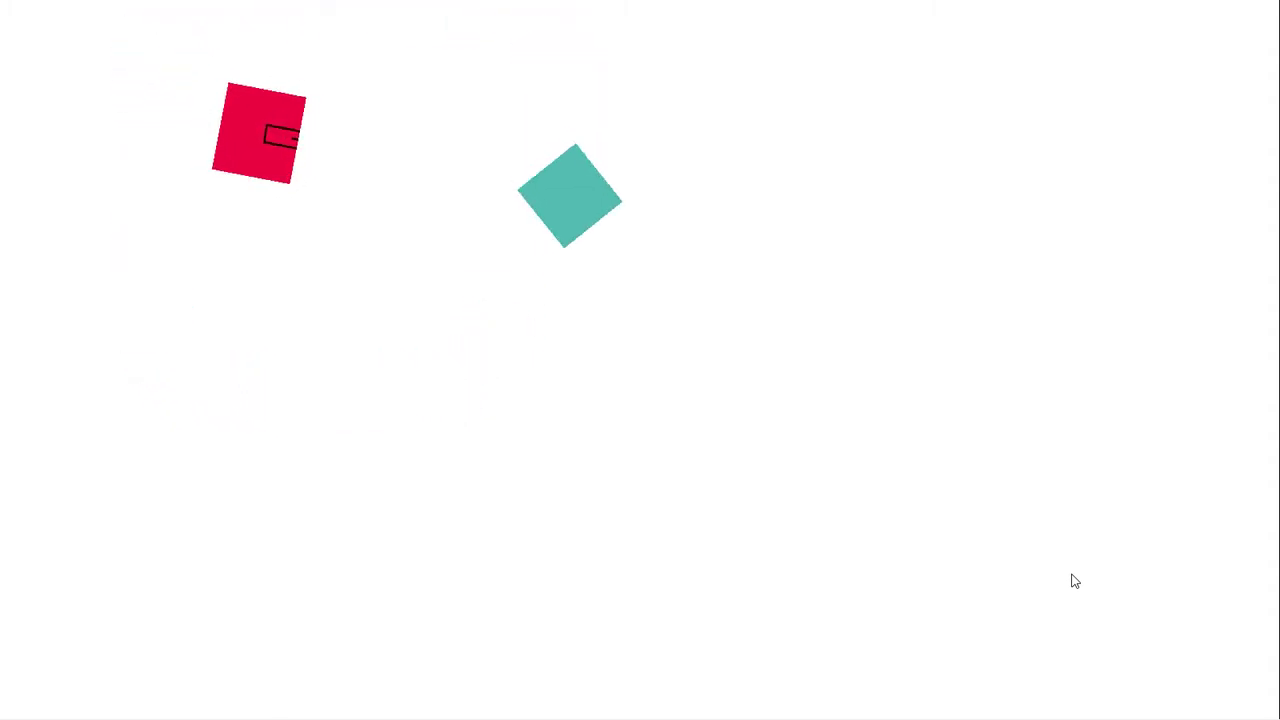
key(Right)
key(Down)
key(Left)
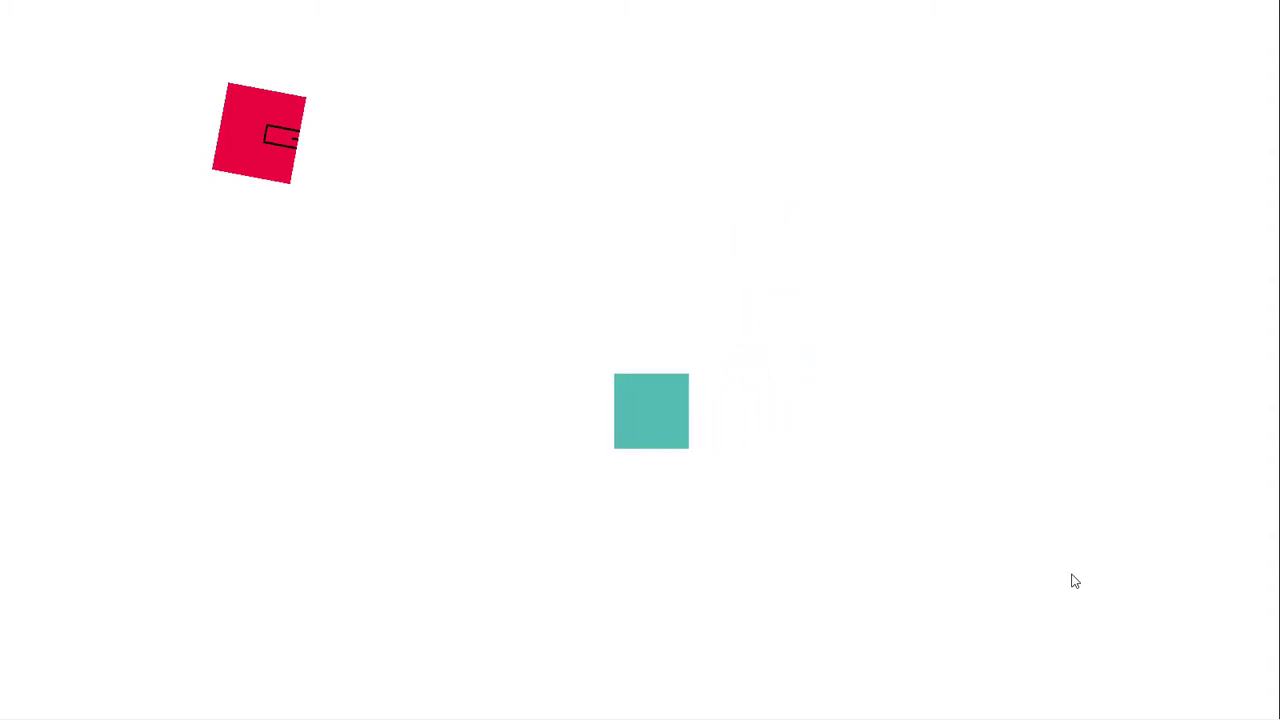
key(Right)
key(Down)
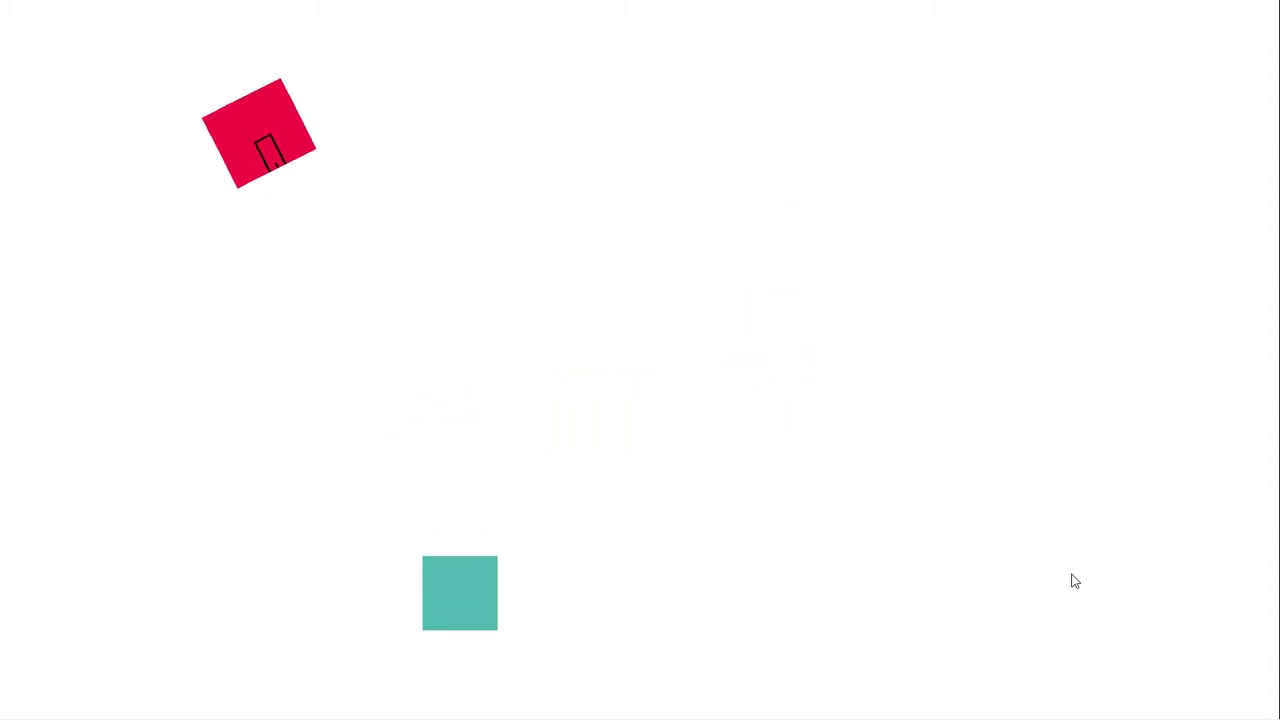
key(Right)
key(Right)
key(Up)
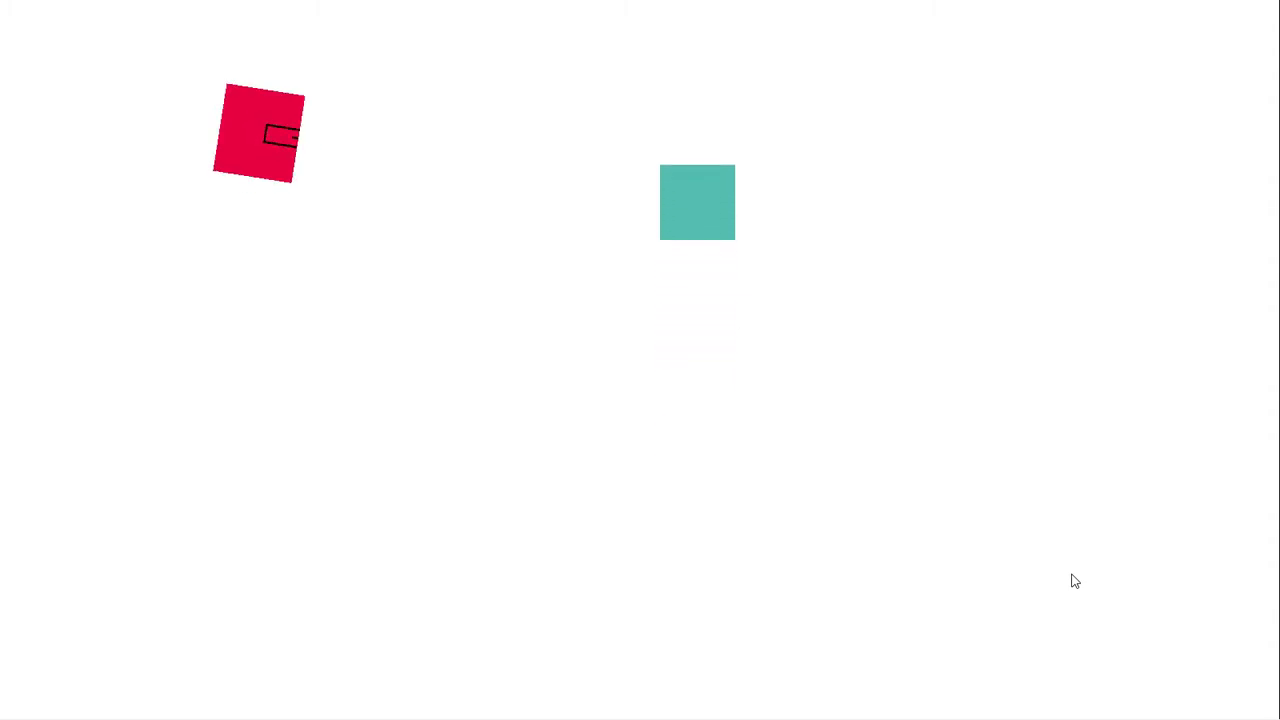
key(Down)
key(Left)
key(Down)
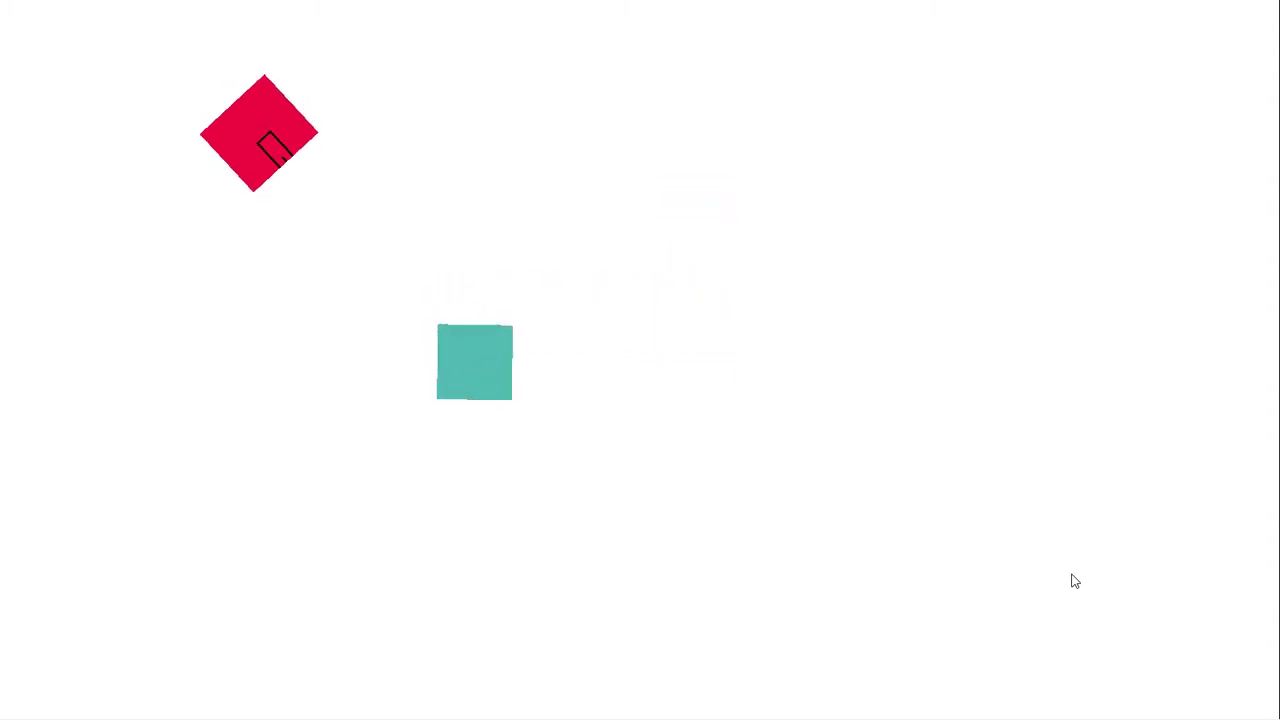
key(Right)
key(Up)
key(Left)
key(Down)
key(Right)
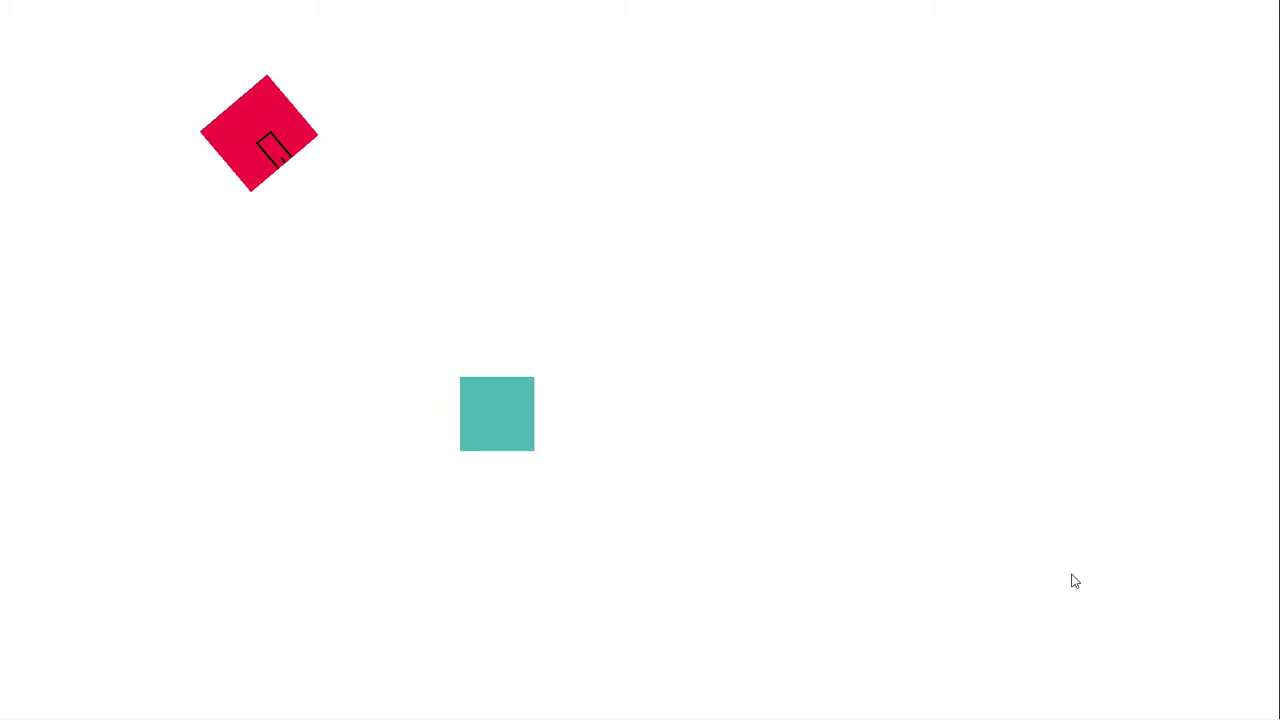
key(alt+Tab)
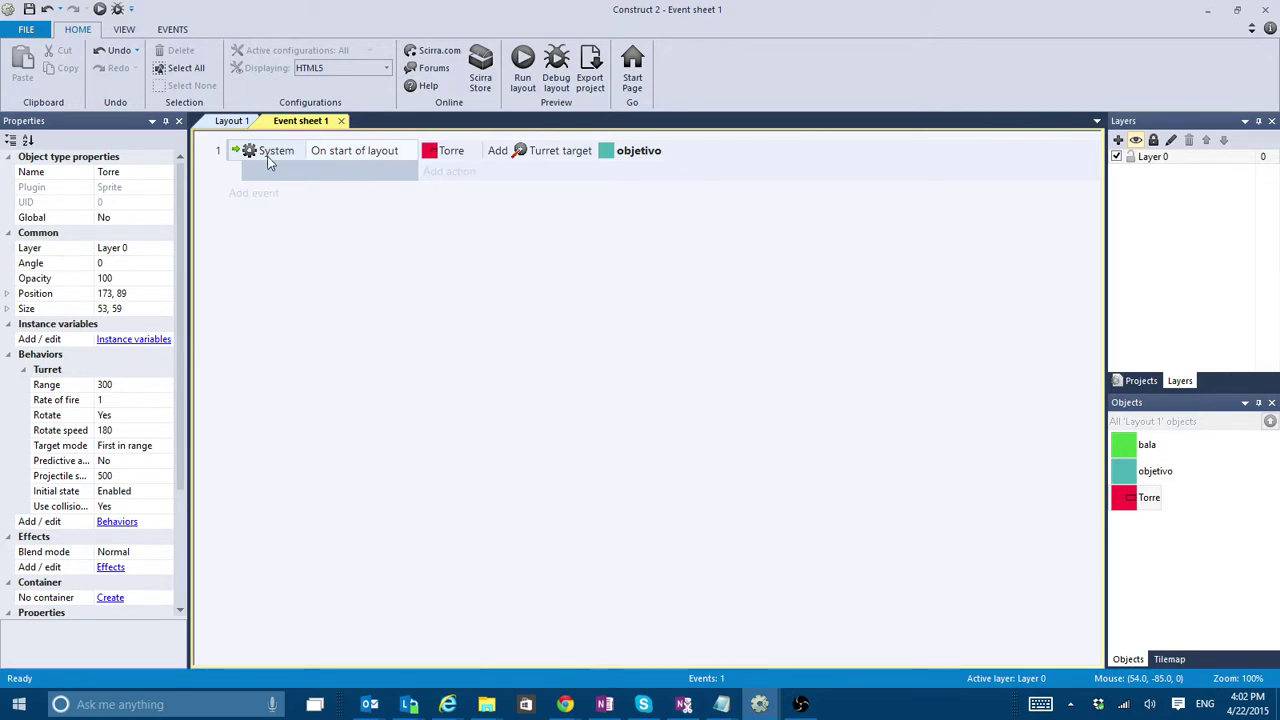
Open the Rate of fire value of Torre's Turret behavior for editing
click(634, 155)
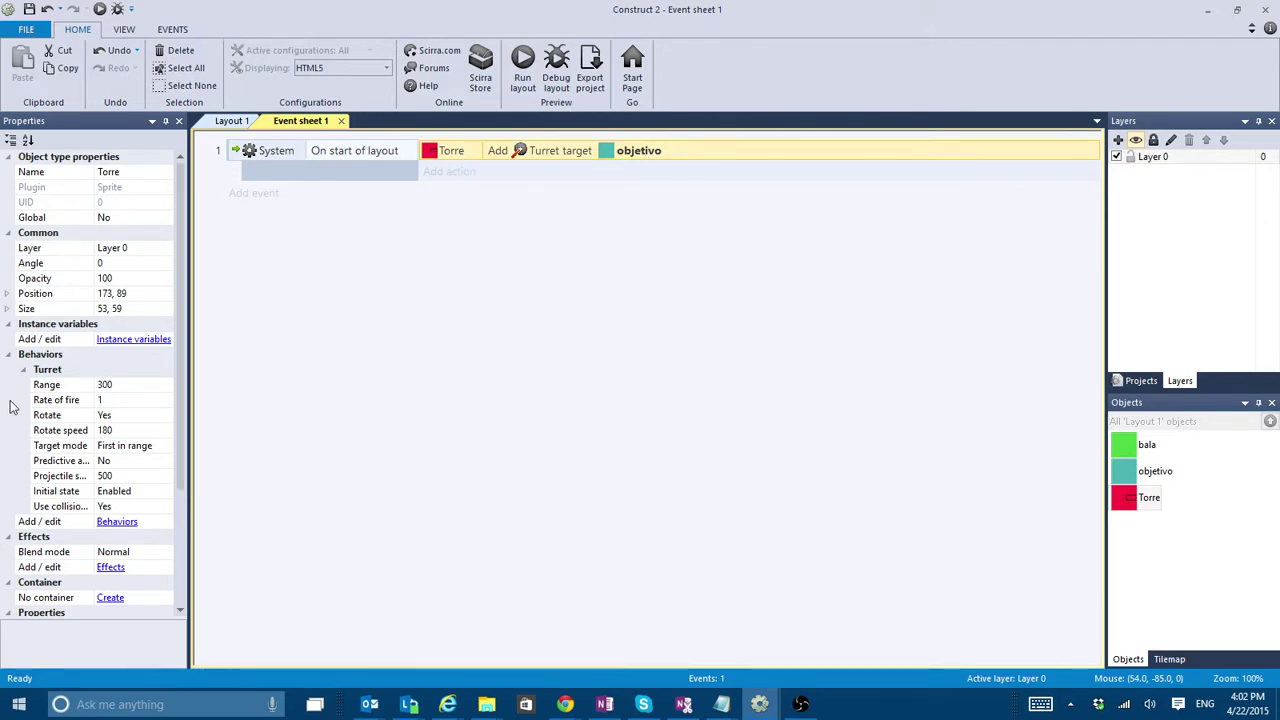
click(45, 400)
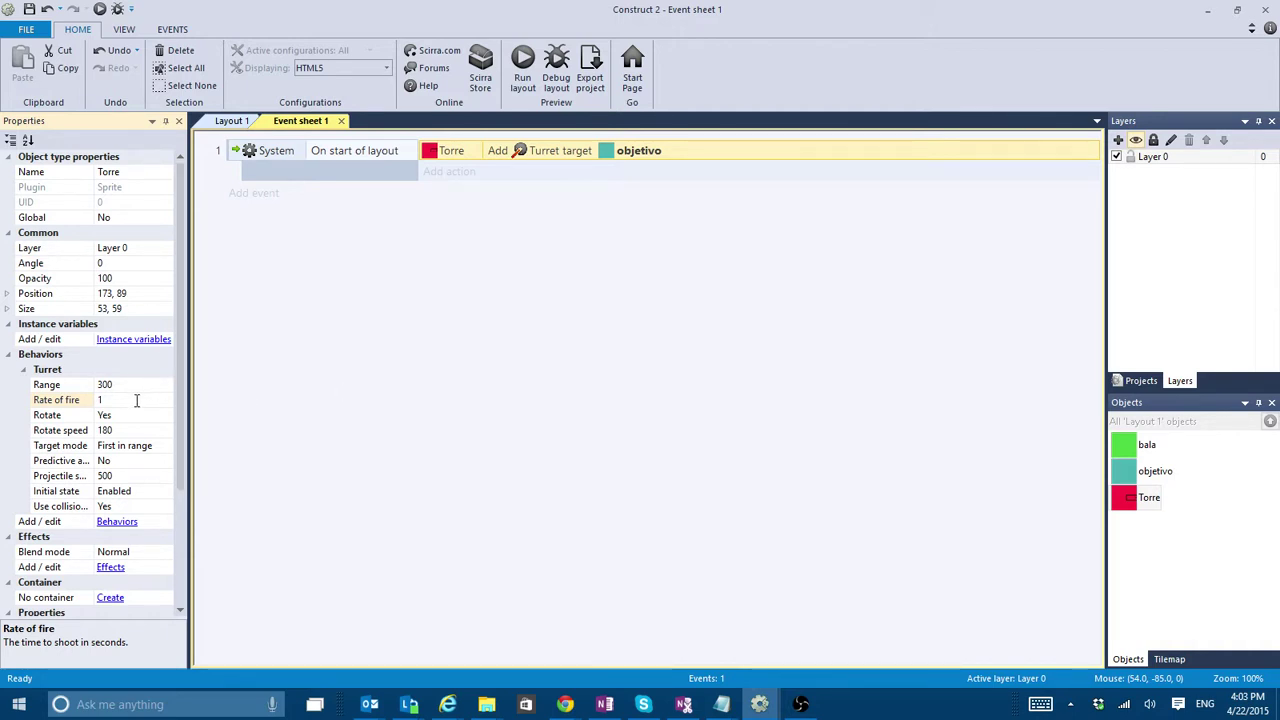
key(Tab)
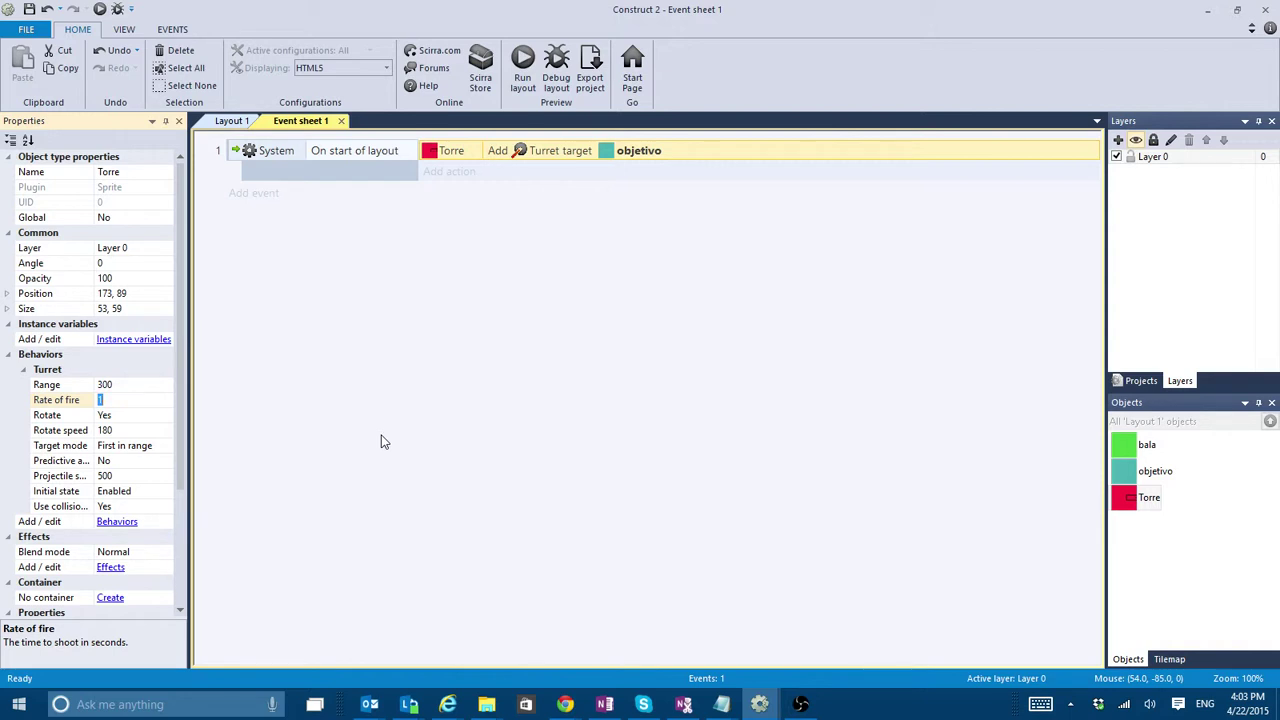